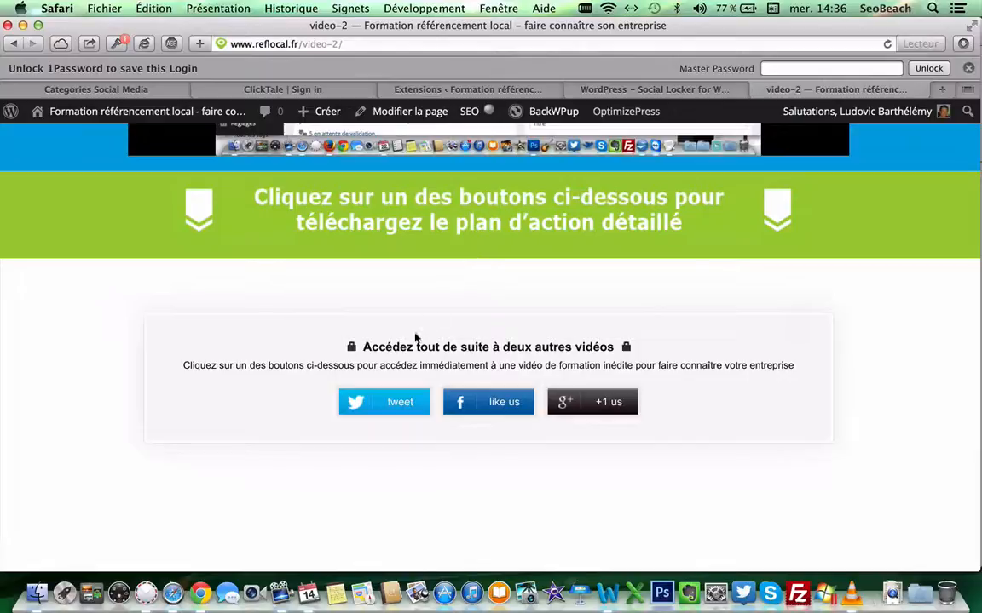
Examine the second training video page, from its title down to the social locker's tweet, like and +1 buttons
{"action": "mouse_move", "coordinate": [582, 419]}
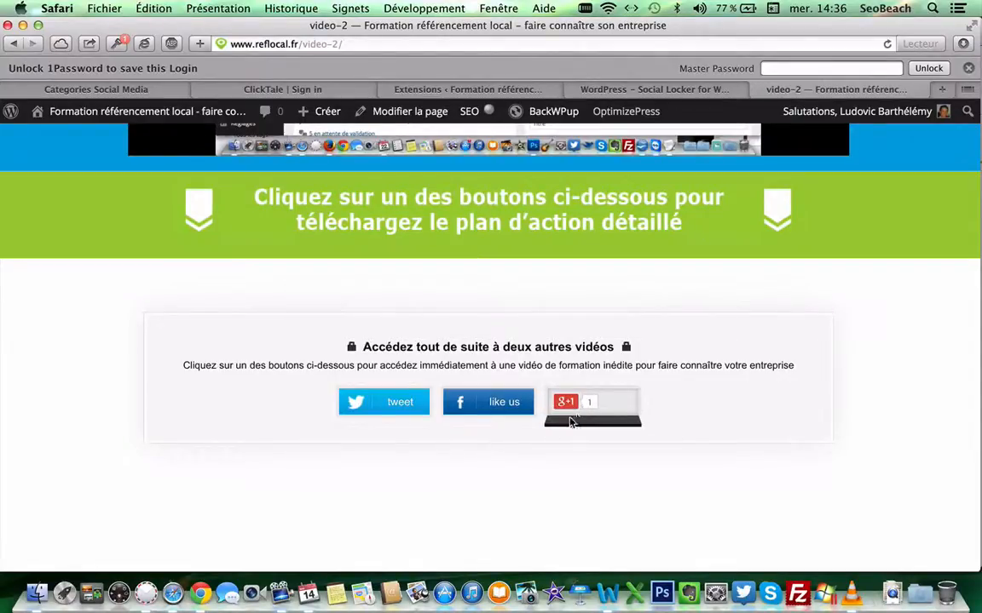
{"action": "mouse_move", "coordinate": [400, 418]}
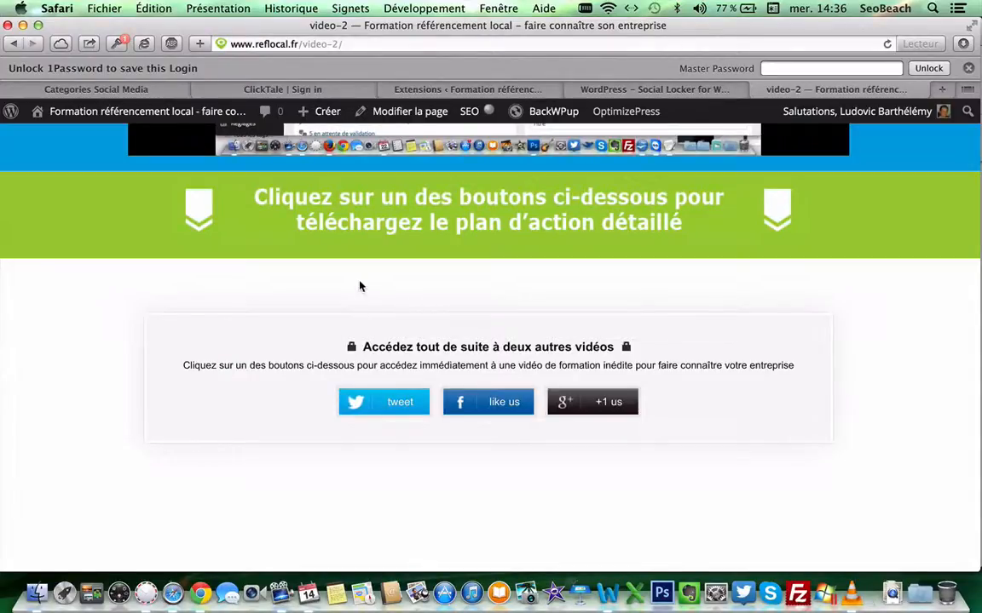
{"action": "scroll", "coordinate": [360, 286], "scroll_direction": "up", "scroll_amount": 10}
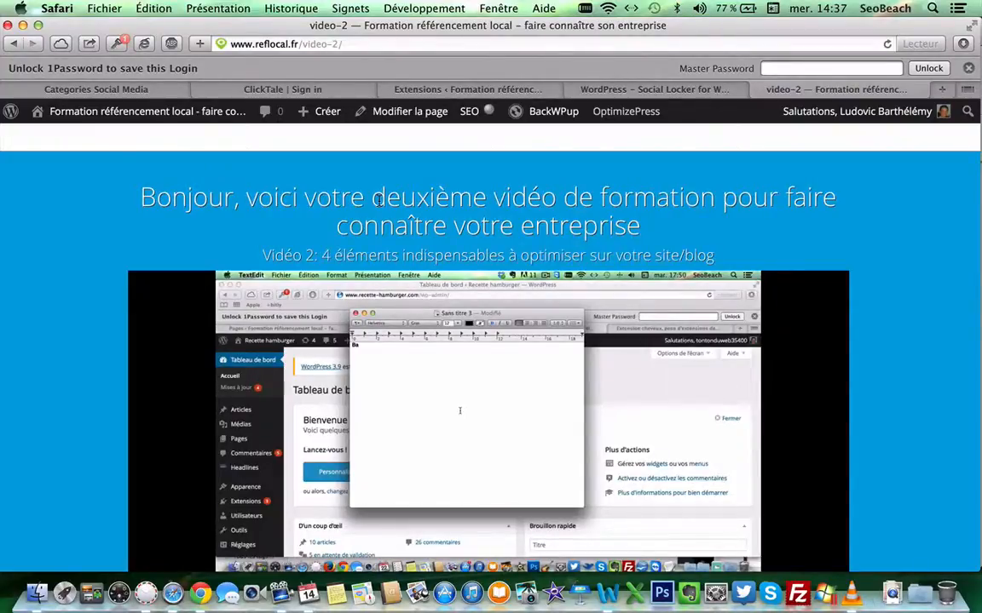
{"action": "scroll", "coordinate": [379, 201], "scroll_direction": "down", "scroll_amount": 10}
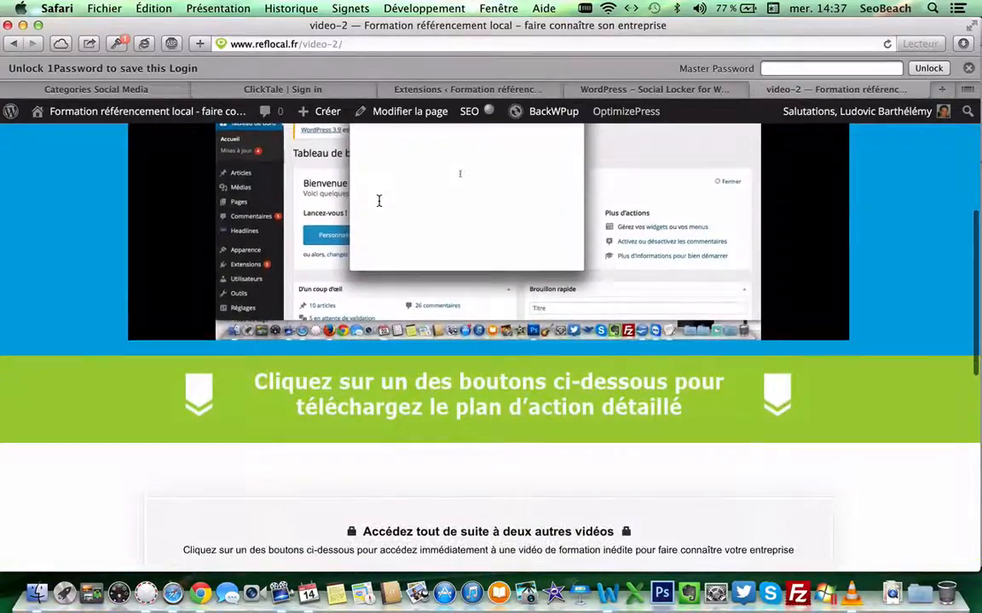
{"action": "scroll", "coordinate": [379, 201], "scroll_direction": "down", "scroll_amount": 4}
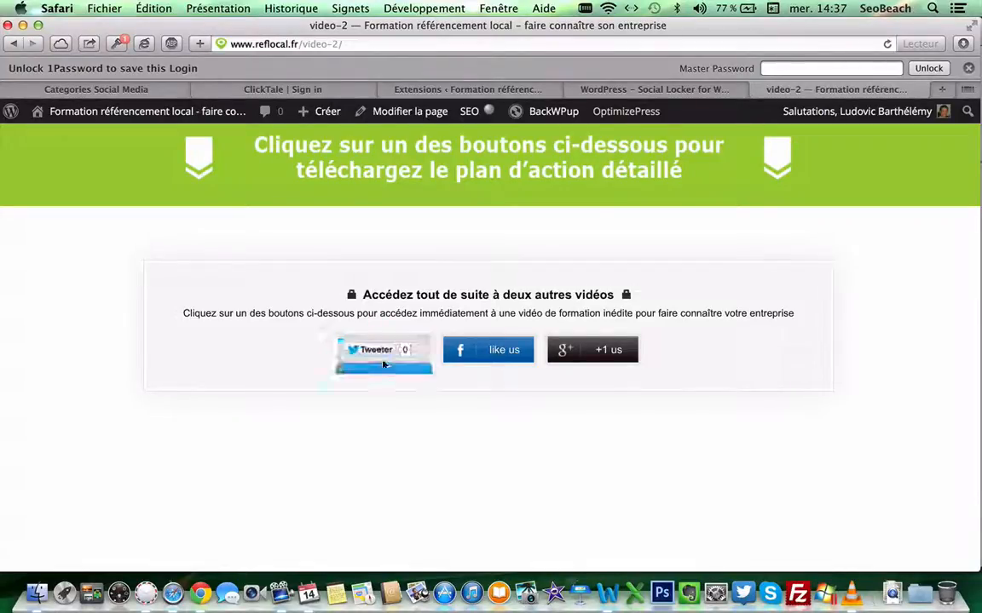
Unlock the hidden bonus video with the Facebook like option and review the revealed content down to the comments section
{"action": "mouse_move", "coordinate": [492, 363]}
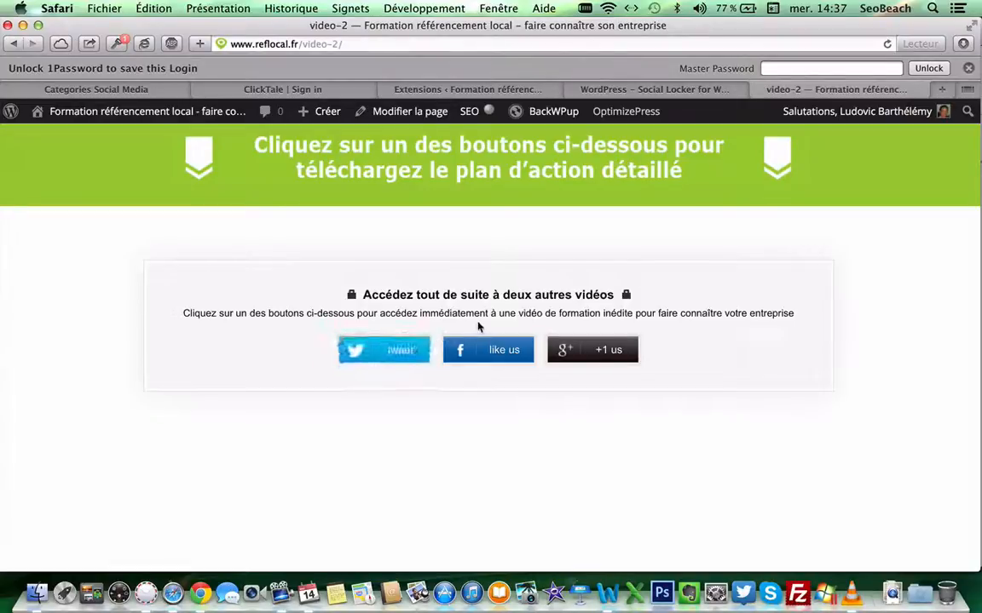
{"action": "left_click", "coordinate": [491, 349]}
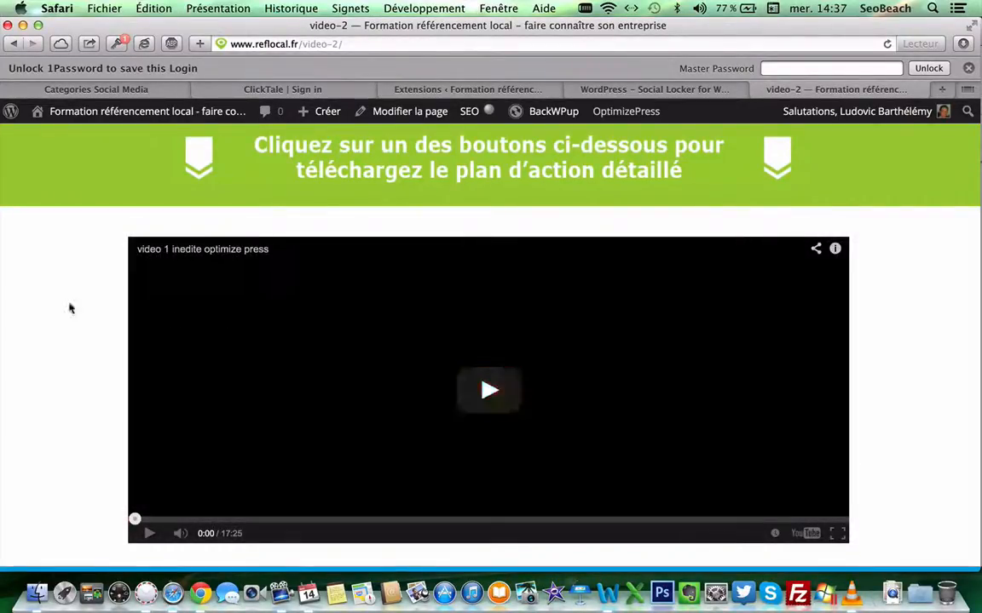
{"action": "scroll", "coordinate": [59, 309], "scroll_direction": "down", "scroll_amount": 5}
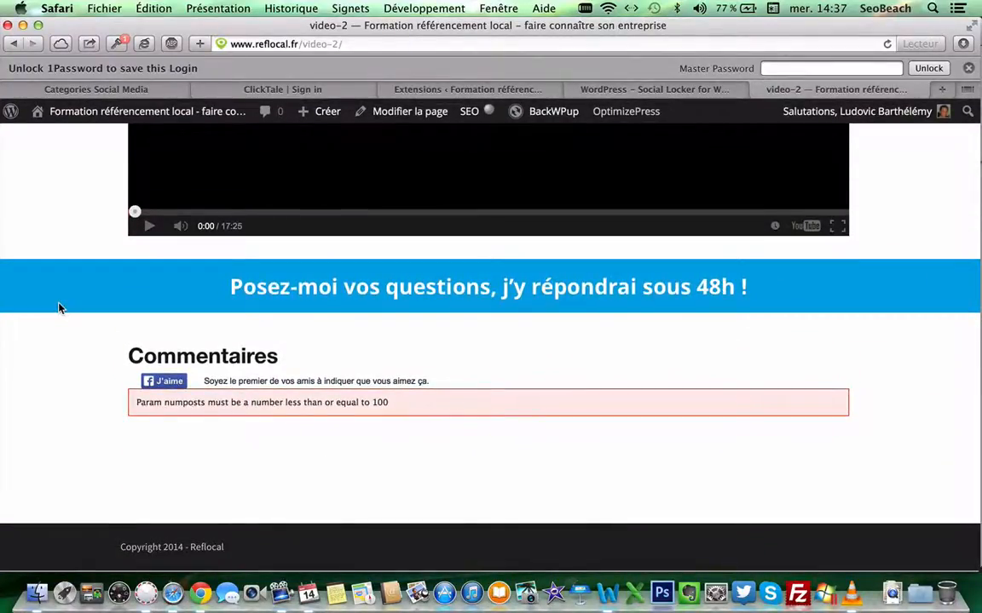
{"action": "scroll", "coordinate": [60, 308], "scroll_direction": "up", "scroll_amount": 6}
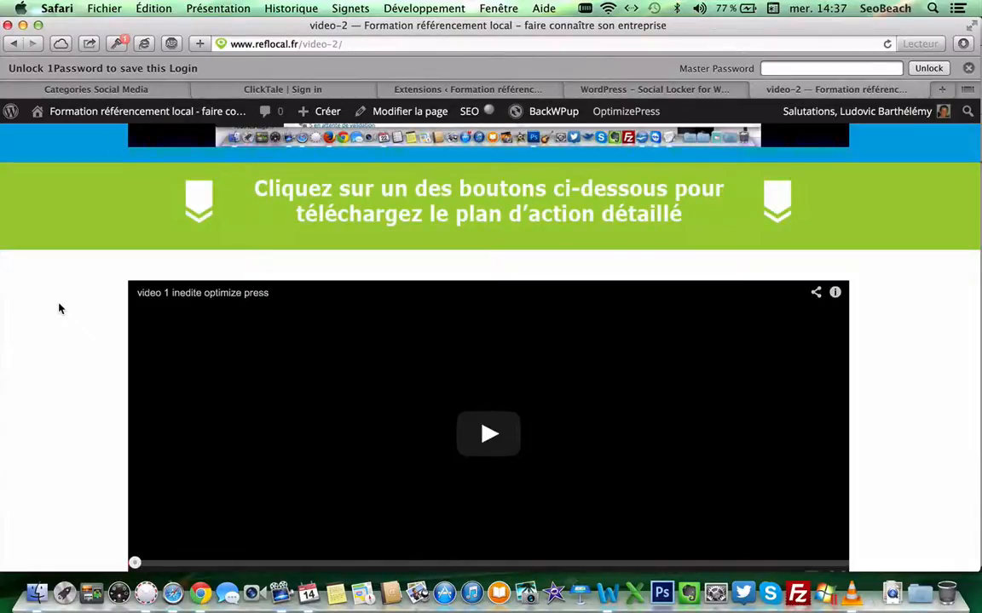
{"action": "scroll", "coordinate": [59, 309], "scroll_direction": "down", "scroll_amount": 2}
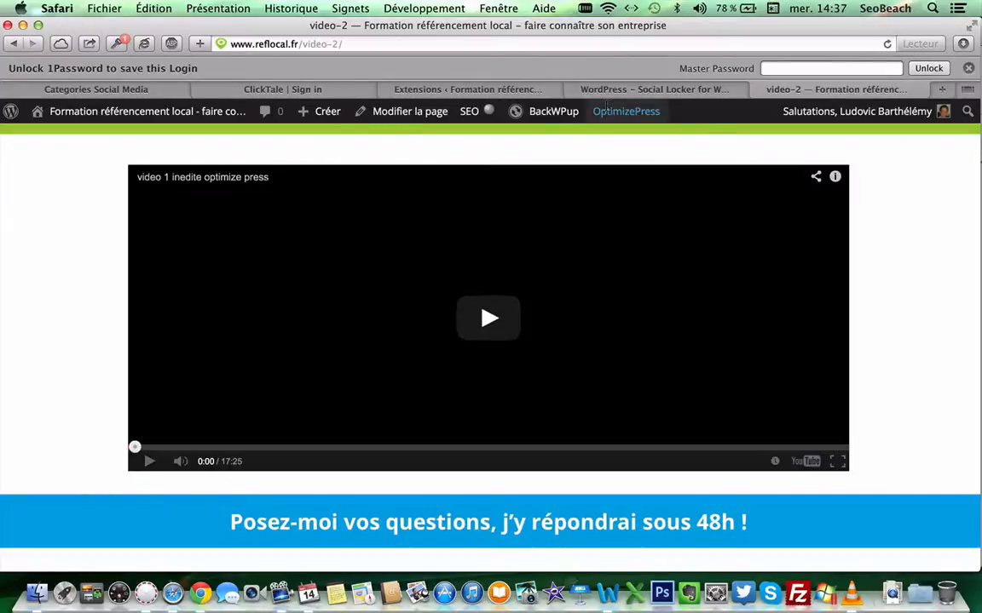
Close the video page and review the Social Locker for Wordpress listing on CodeCanyon, highlighting the author name OnePress
{"action": "left_click", "coordinate": [759, 91]}
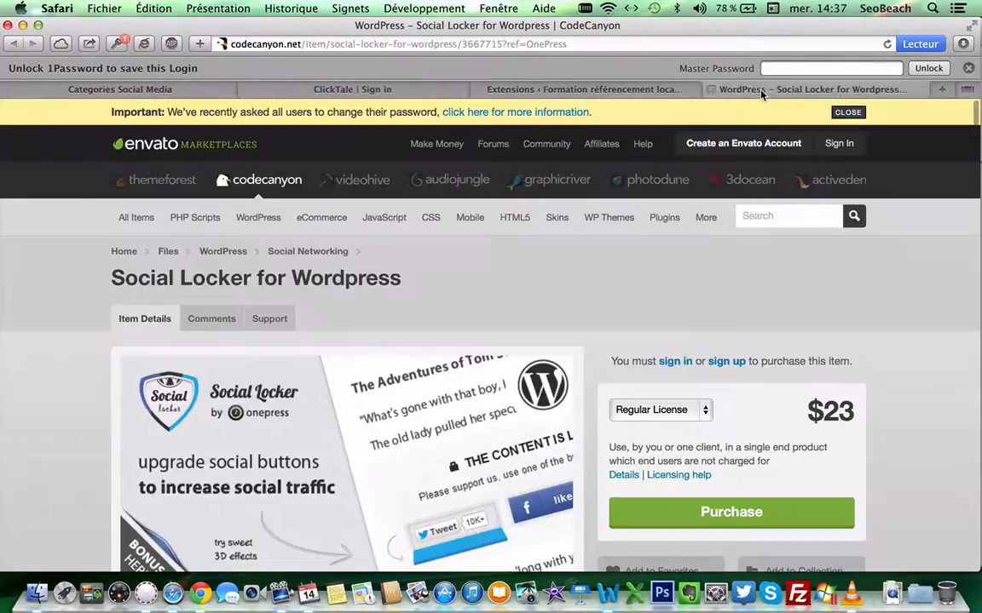
{"action": "mouse_move", "coordinate": [410, 238]}
{"action": "scroll", "coordinate": [375, 264], "scroll_direction": "down", "scroll_amount": 5}
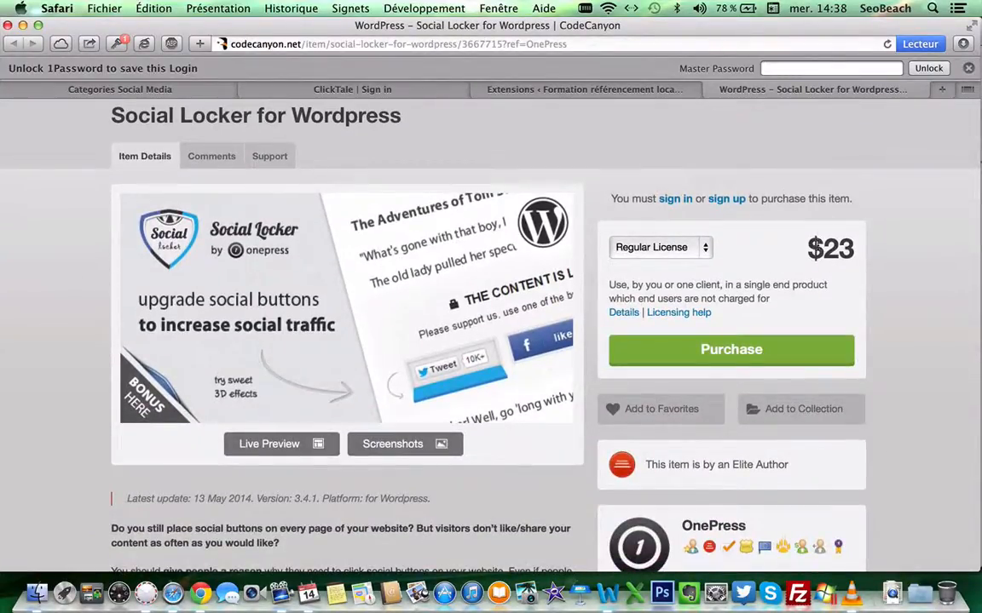
{"action": "scroll", "coordinate": [817, 243], "scroll_direction": "down", "scroll_amount": 4}
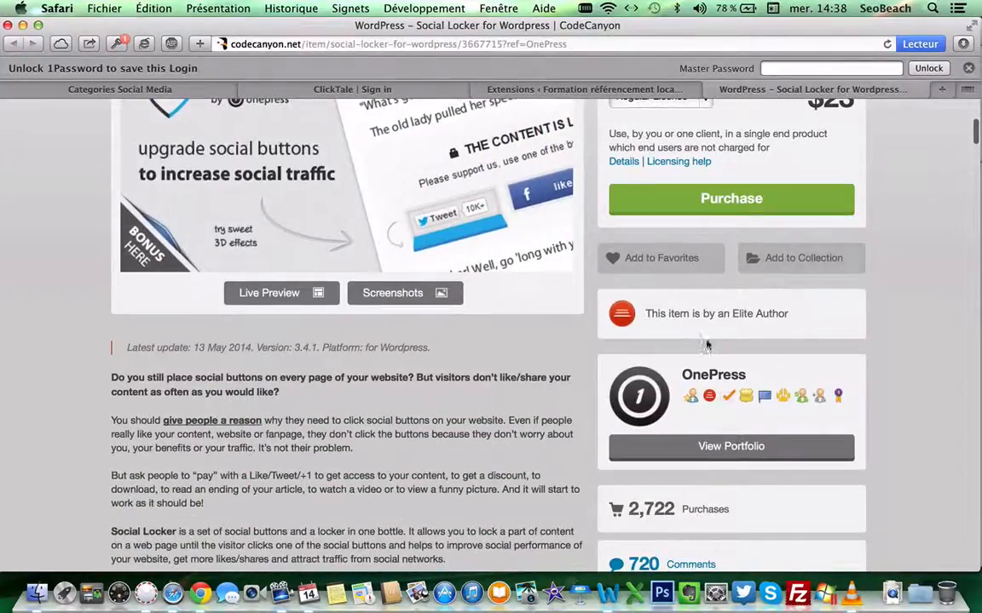
{"action": "left_click_drag", "start_coordinate": [681, 376], "coordinate": [764, 381]}
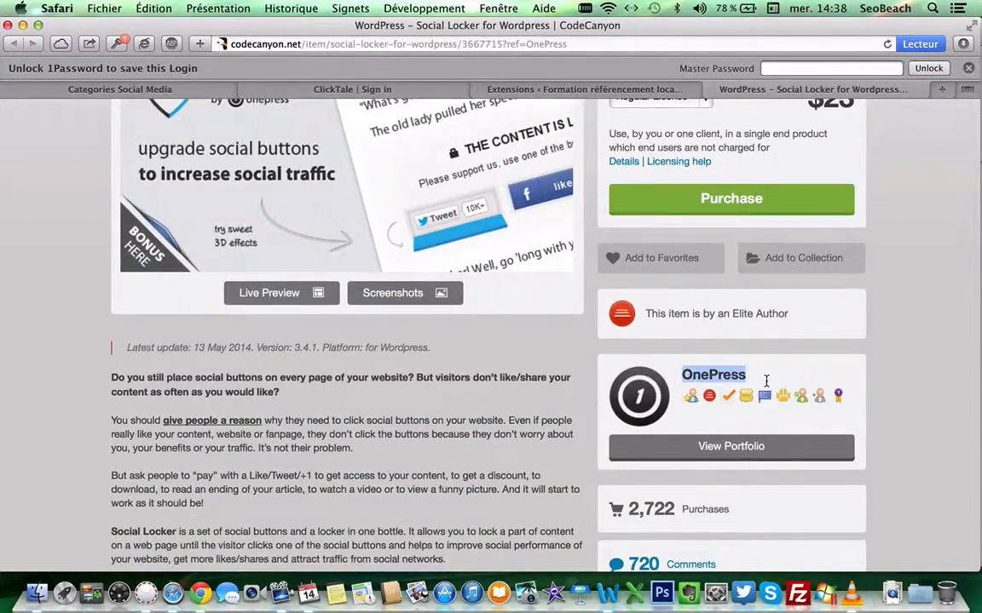
Look through the installed extensions of the WordPress site
{"action": "left_click", "coordinate": [510, 89]}
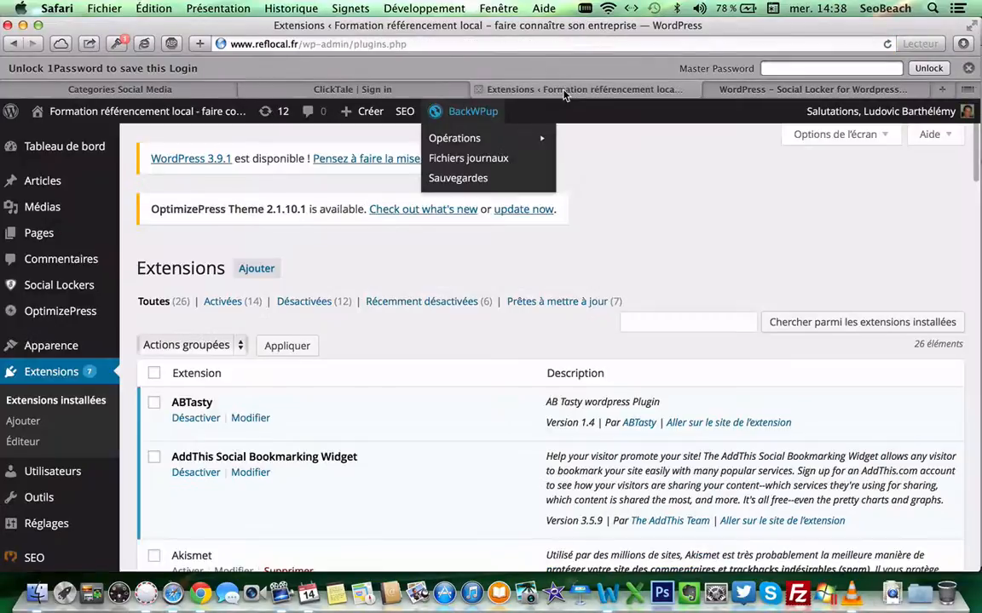
{"action": "scroll", "coordinate": [273, 285], "scroll_direction": "down", "scroll_amount": 10}
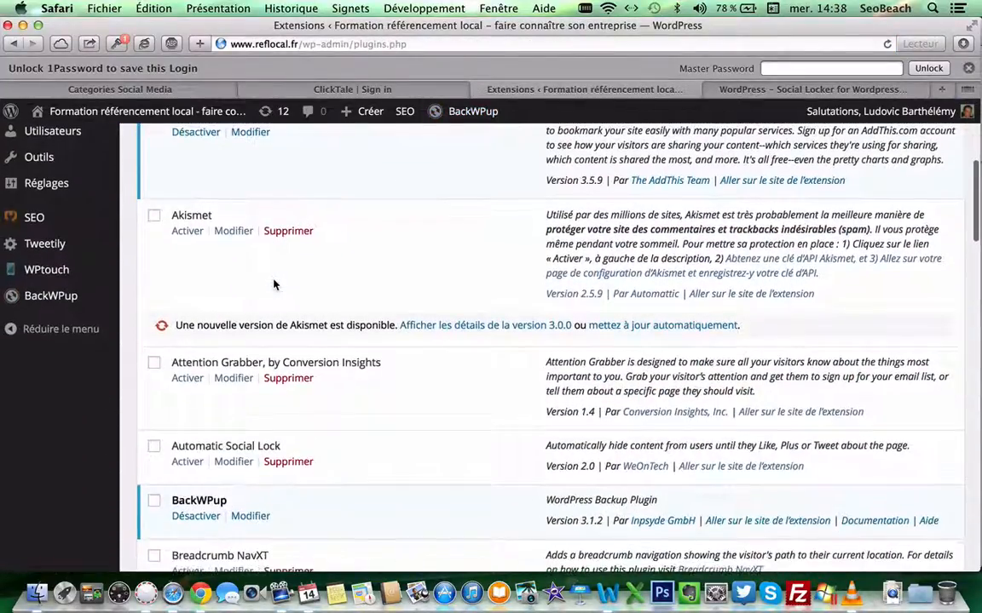
{"action": "scroll", "coordinate": [273, 285], "scroll_direction": "down", "scroll_amount": 10}
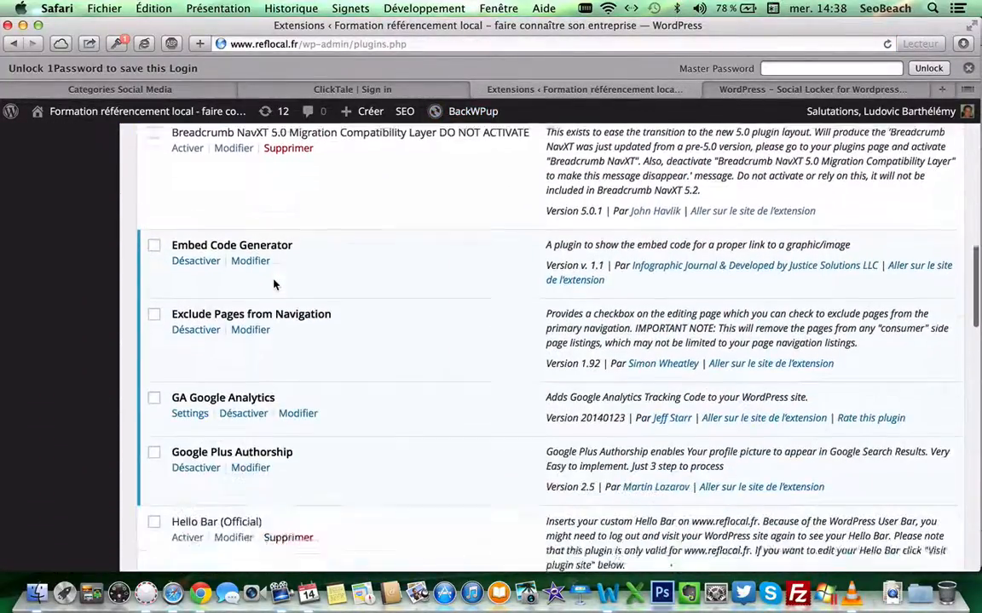
{"action": "scroll", "coordinate": [274, 284], "scroll_direction": "down", "scroll_amount": 10}
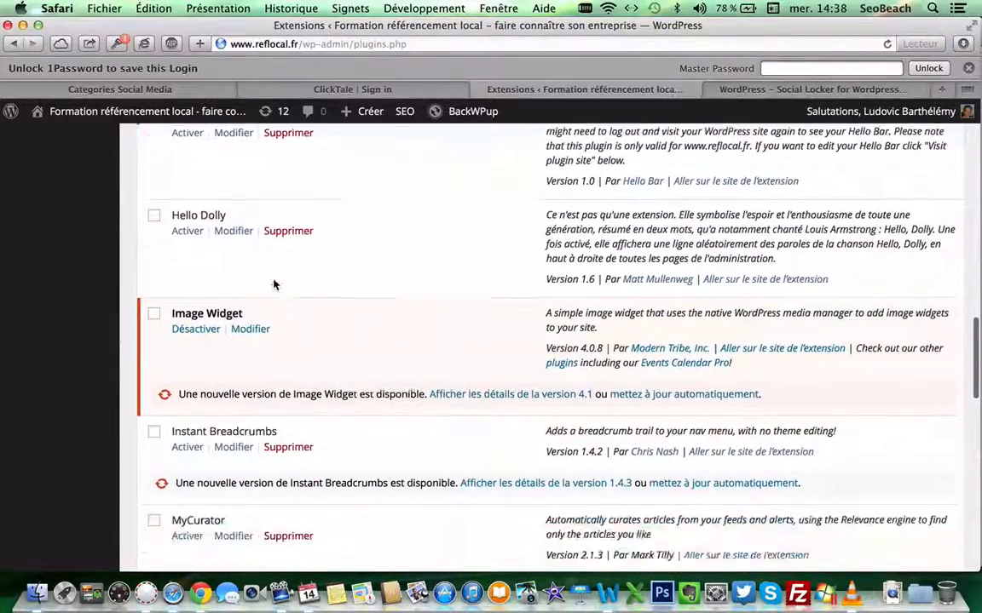
{"action": "scroll", "coordinate": [273, 285], "scroll_direction": "down", "scroll_amount": 2}
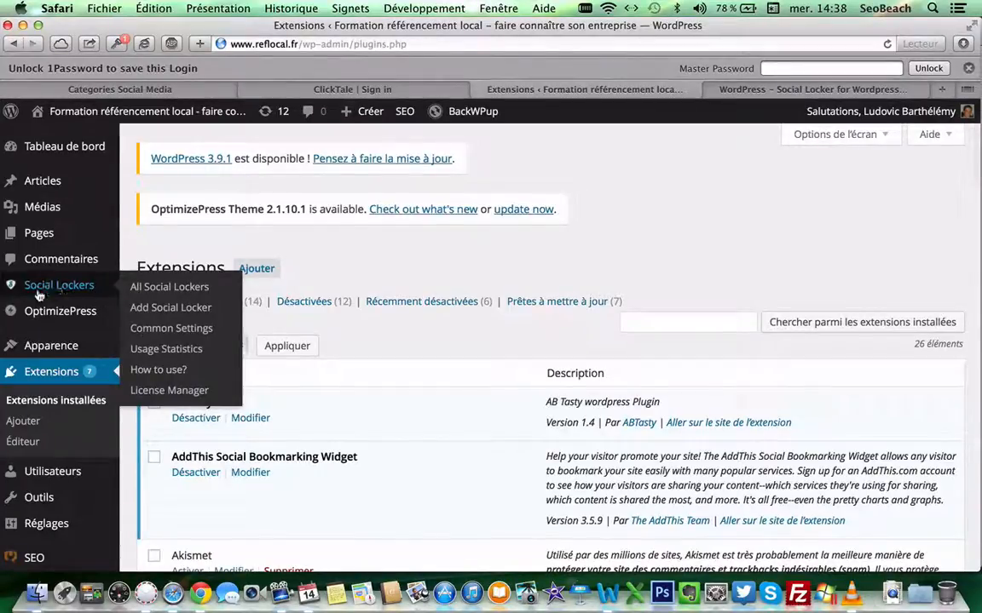
Open the common settings of Social Lockers and review the options from Facebook App ID to Debug
{"action": "left_click", "coordinate": [164, 331]}
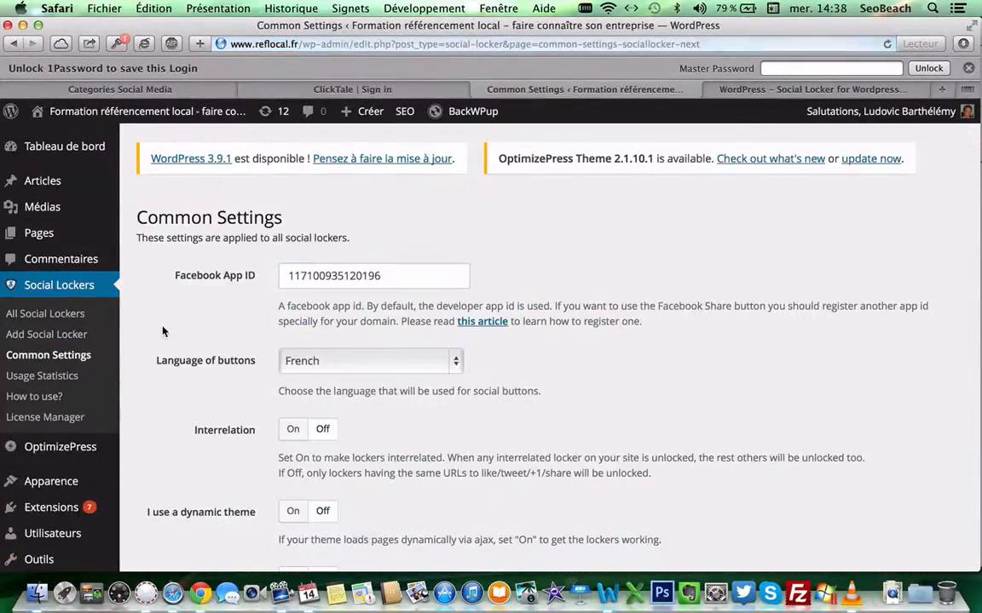
{"action": "scroll", "coordinate": [197, 303], "scroll_direction": "down", "scroll_amount": 2}
{"action": "scroll", "coordinate": [197, 303], "scroll_direction": "down", "scroll_amount": 3}
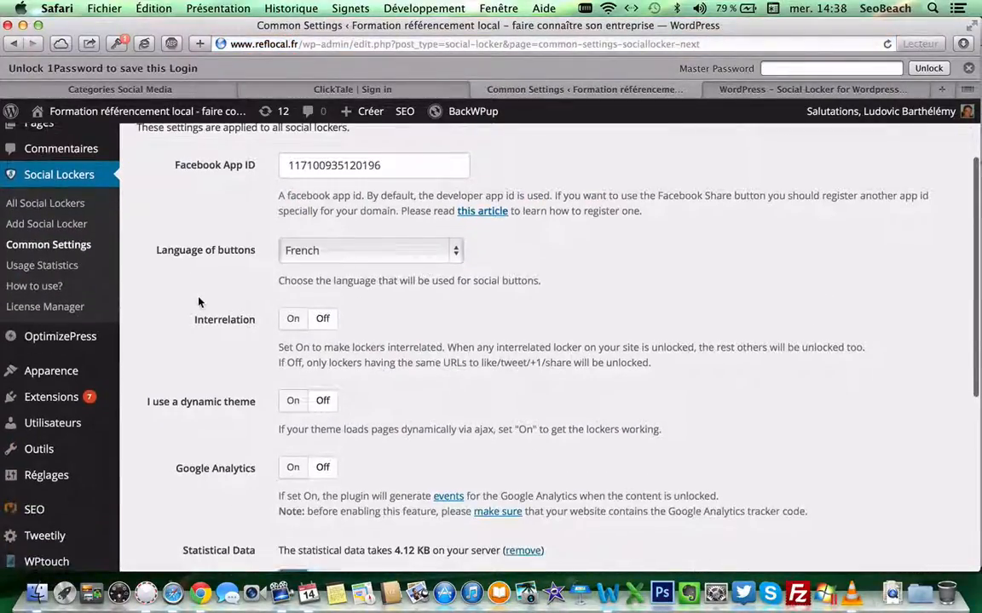
{"action": "scroll", "coordinate": [199, 302], "scroll_direction": "down", "scroll_amount": 3}
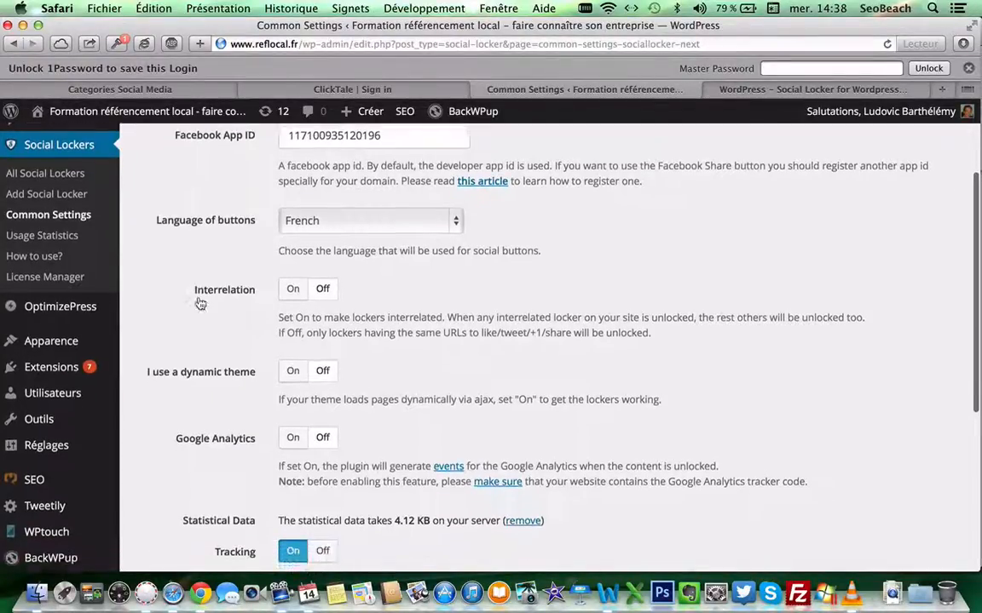
{"action": "scroll", "coordinate": [198, 302], "scroll_direction": "down", "scroll_amount": 2}
{"action": "scroll", "coordinate": [197, 302], "scroll_direction": "down", "scroll_amount": 1}
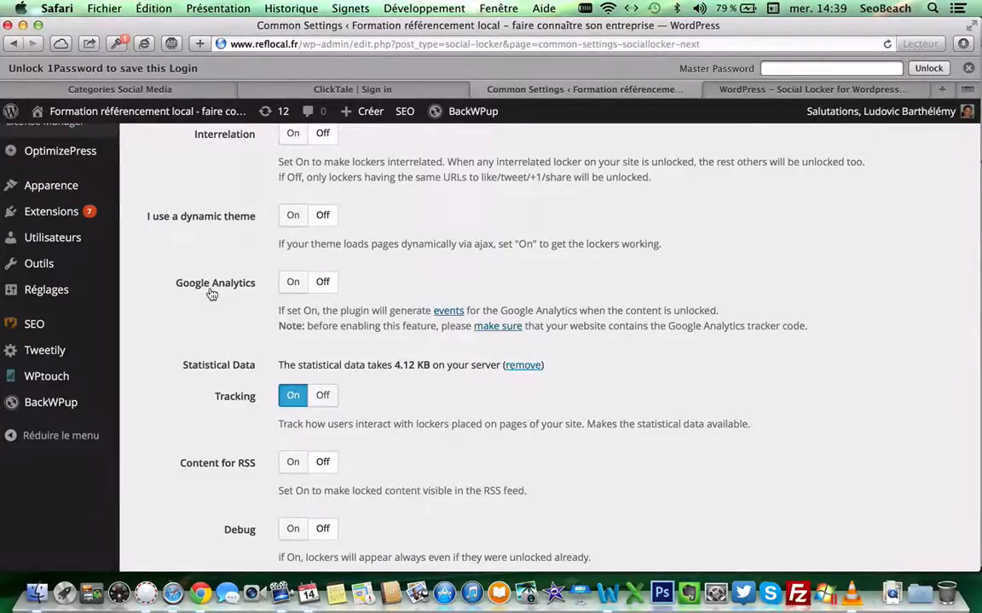
{"action": "scroll", "coordinate": [211, 294], "scroll_direction": "down", "scroll_amount": 5}
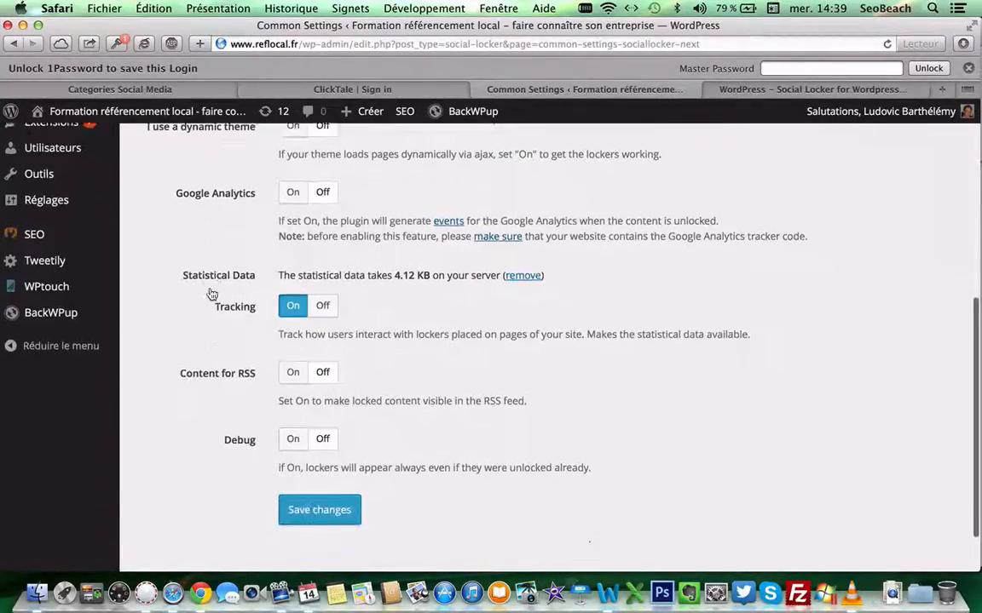
{"action": "scroll", "coordinate": [190, 316], "scroll_direction": "up", "scroll_amount": 10}
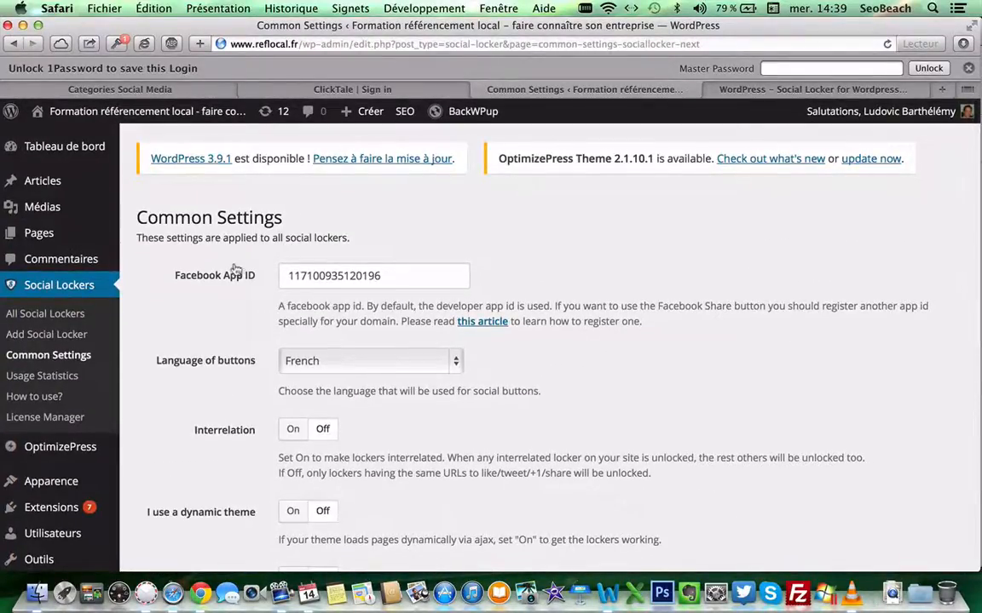
Open the list of all social lockers and highlight the Default Locker's shortcode
{"action": "left_click", "coordinate": [41, 315]}
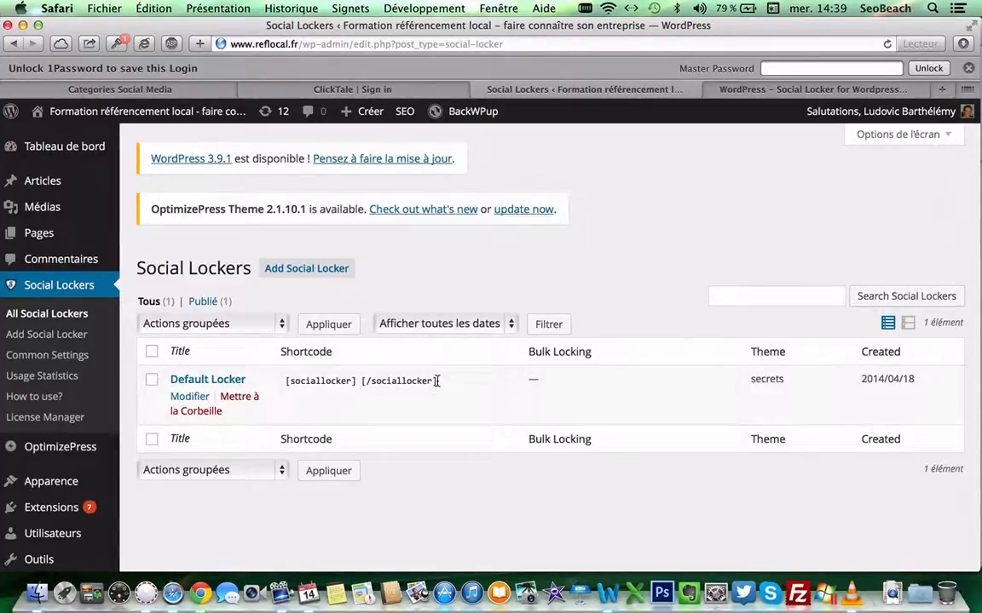
{"action": "left_click_drag", "start_coordinate": [436, 381], "coordinate": [278, 378]}
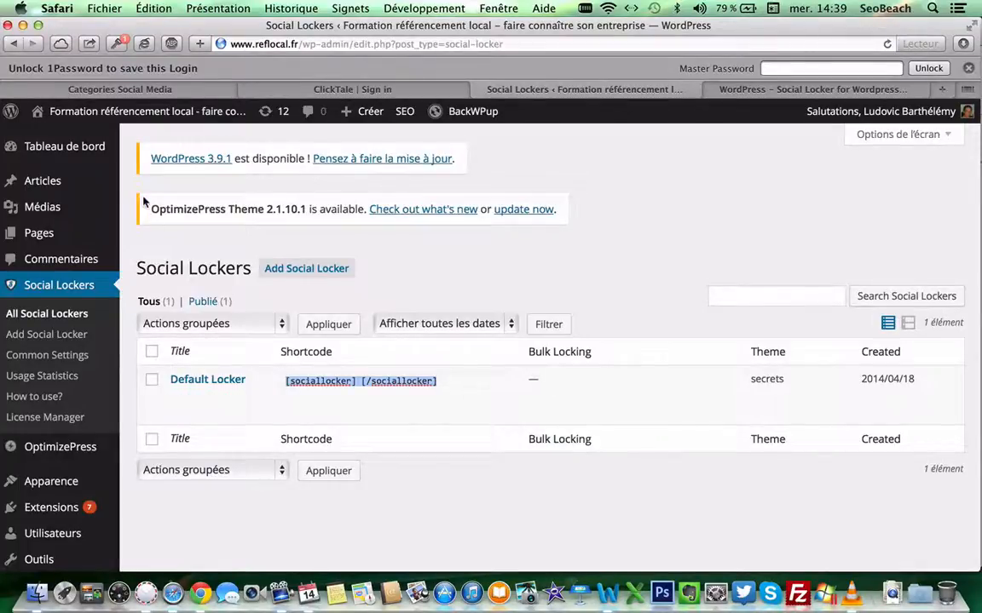
Create a new article and begin its body text with "ceci es"
{"action": "mouse_move", "coordinate": [55, 181]}
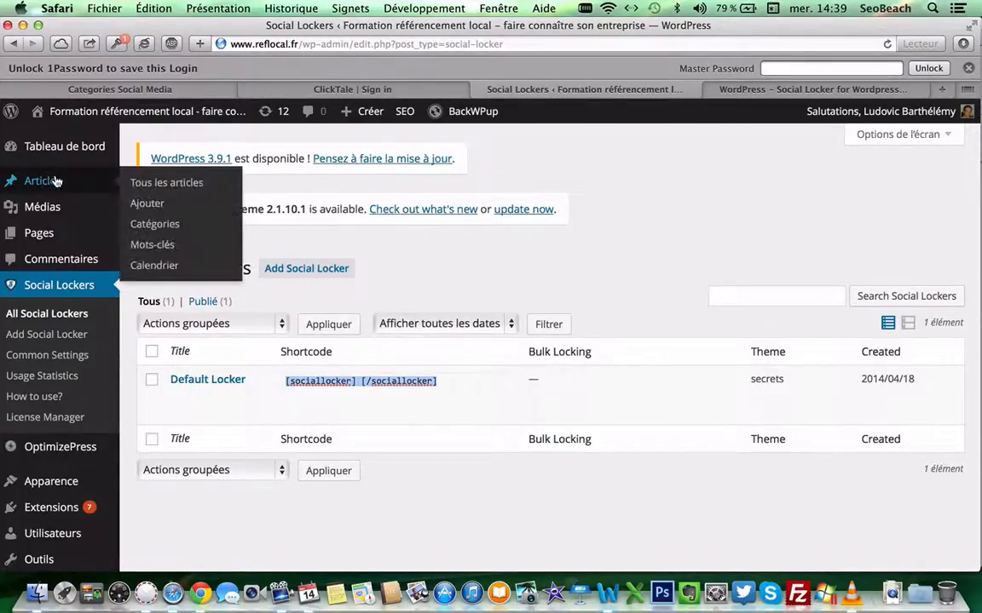
{"action": "left_click", "coordinate": [159, 206]}
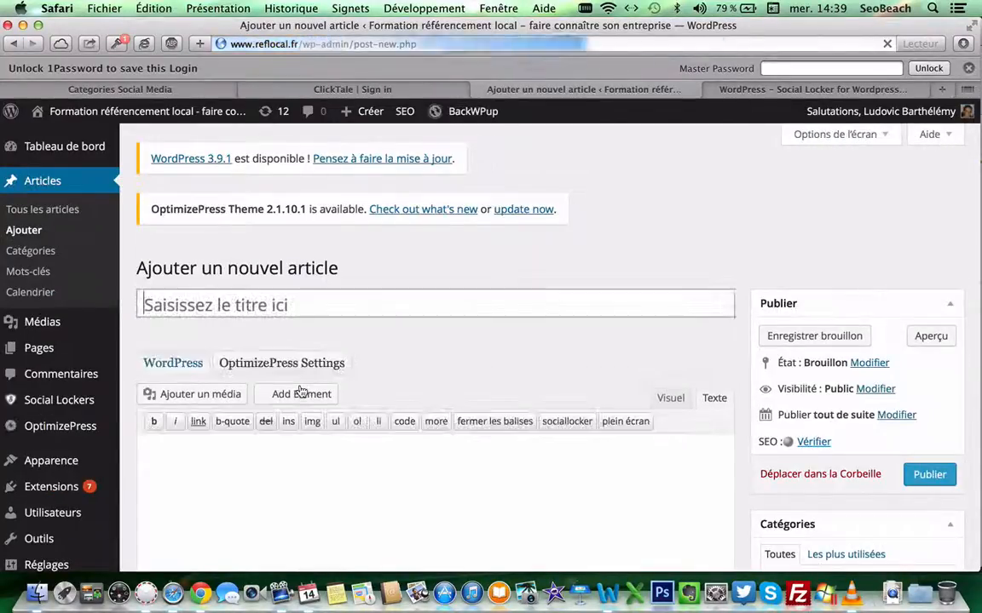
{"action": "scroll", "coordinate": [300, 392], "scroll_direction": "down", "scroll_amount": 2}
{"action": "left_click", "coordinate": [300, 386]}
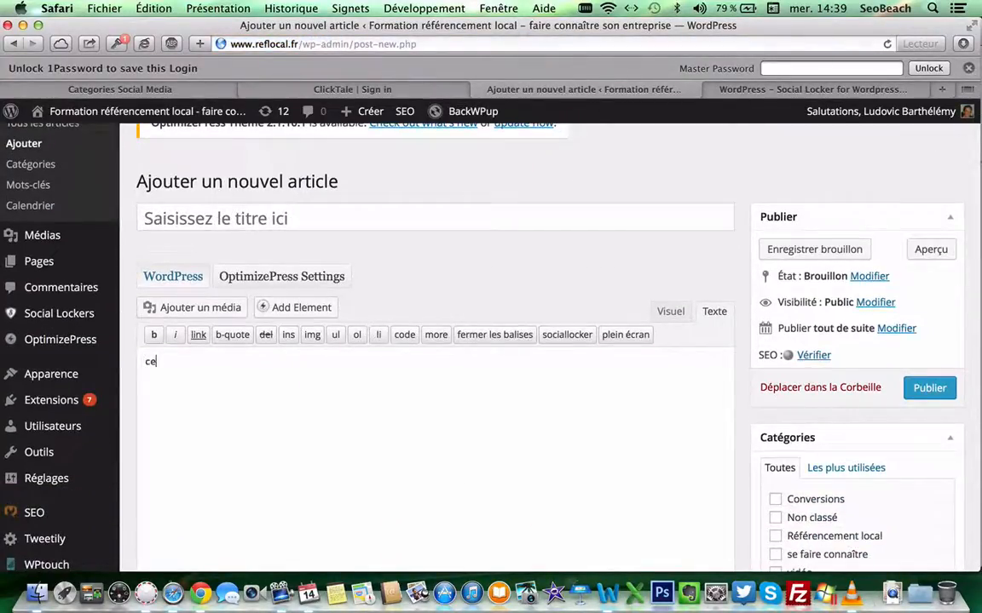
{"action": "type", "text": "ceci"}
{"action": "type", "text": "es"}
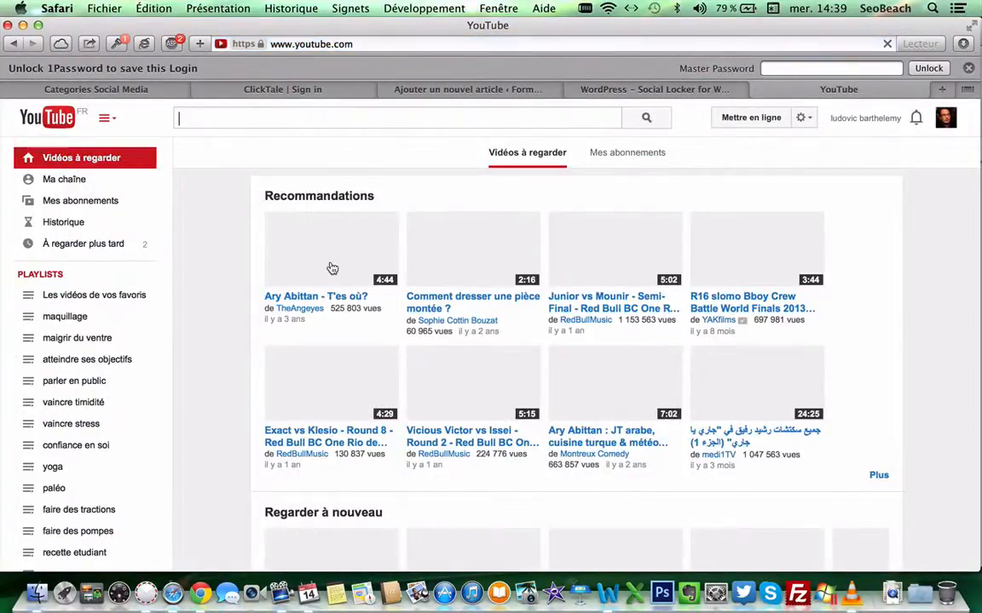
Open the YouTube video "Ary Abittan - T'es où?" and copy its iframe embed code
{"action": "left_click", "coordinate": [332, 269]}
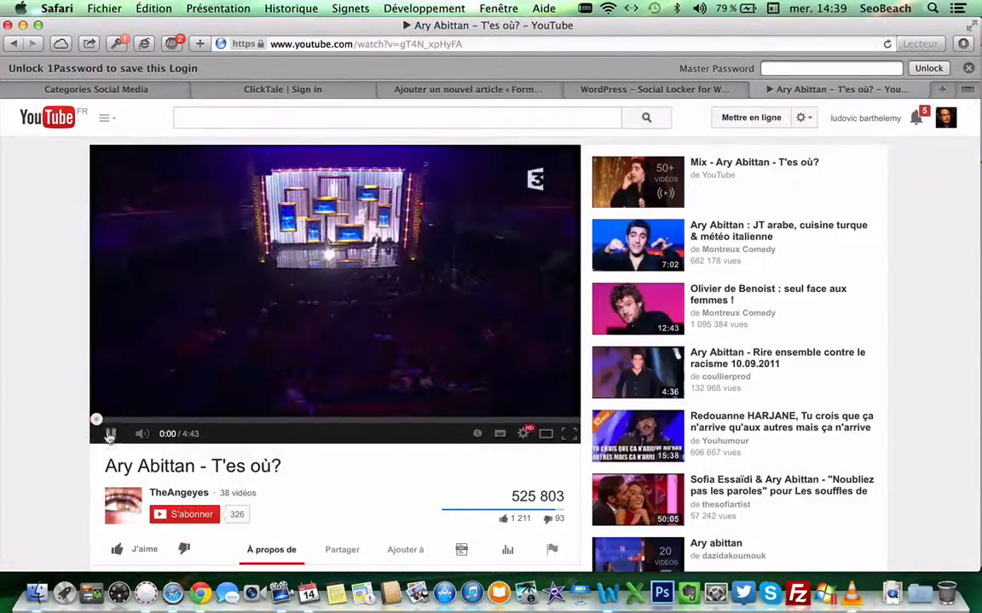
{"action": "scroll", "coordinate": [65, 315], "scroll_direction": "down", "scroll_amount": 5}
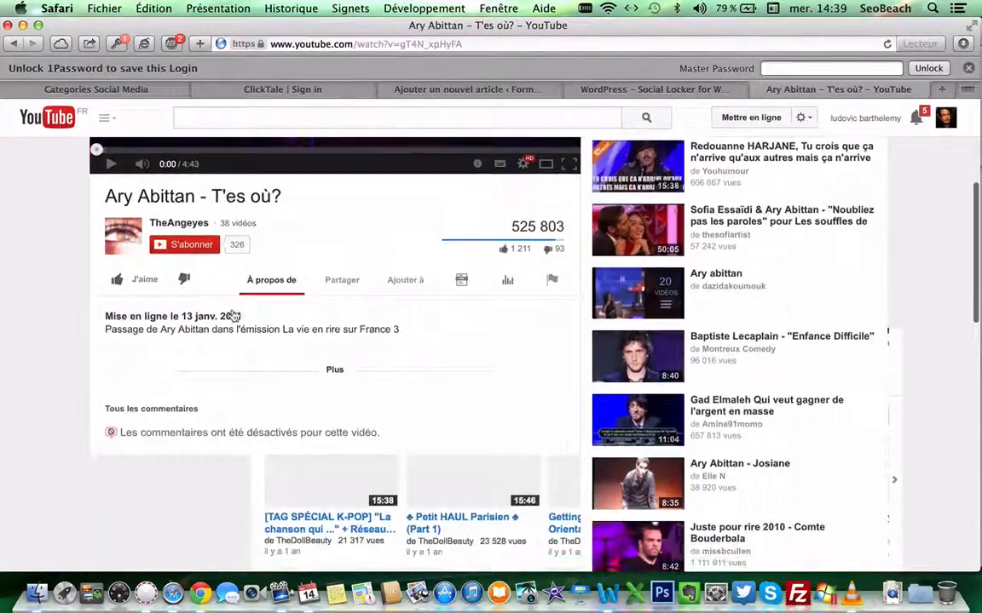
{"action": "left_click", "coordinate": [333, 279]}
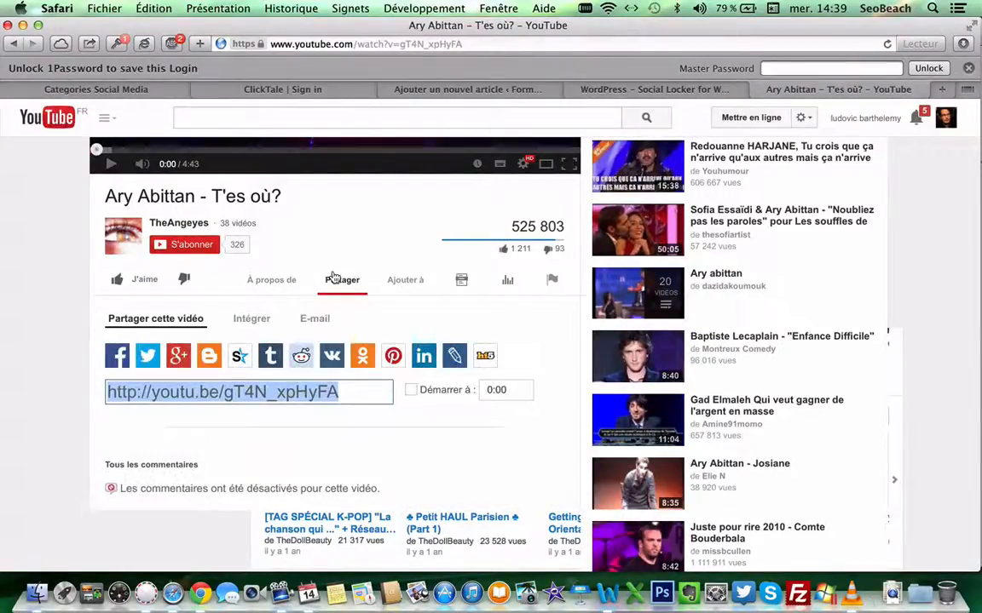
{"action": "left_click", "coordinate": [253, 322]}
{"action": "key", "text": "super+c"}
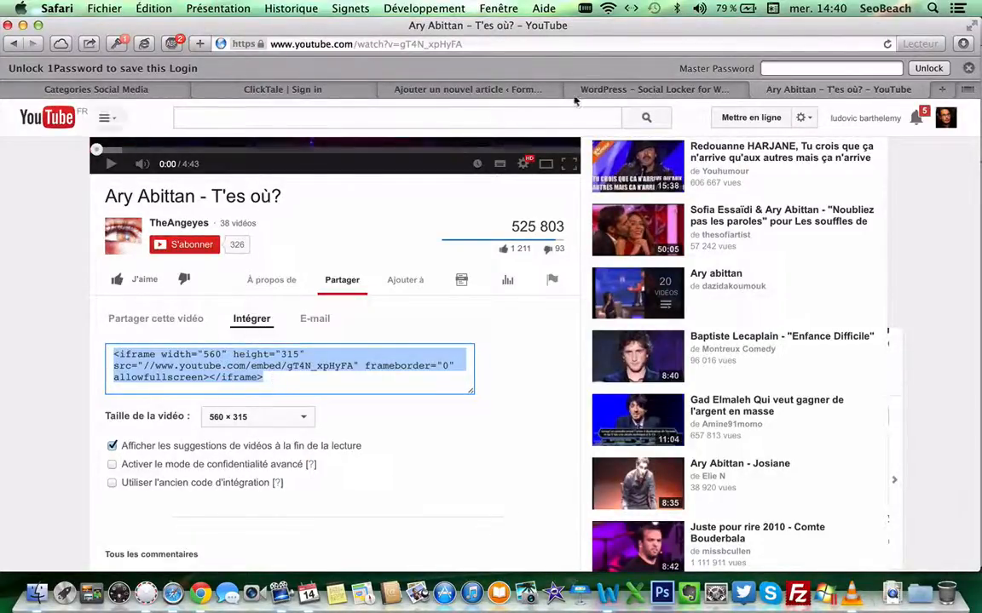
Return to the new article, complete its body text as "ceci est un exemple de social locker" in the visual editor, and start a new paragraph
{"action": "left_click", "coordinate": [621, 90]}
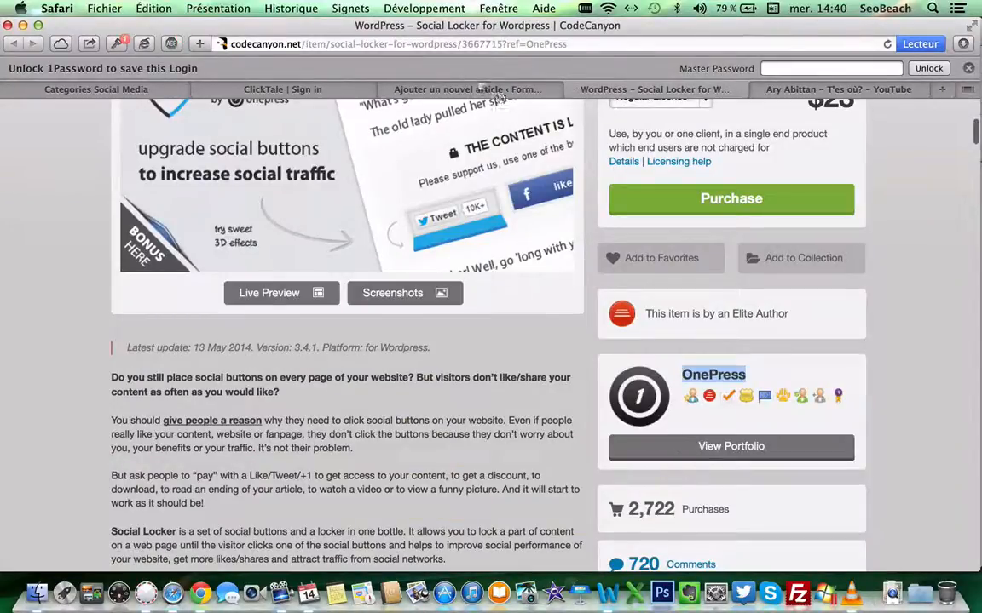
{"action": "left_click", "coordinate": [459, 92]}
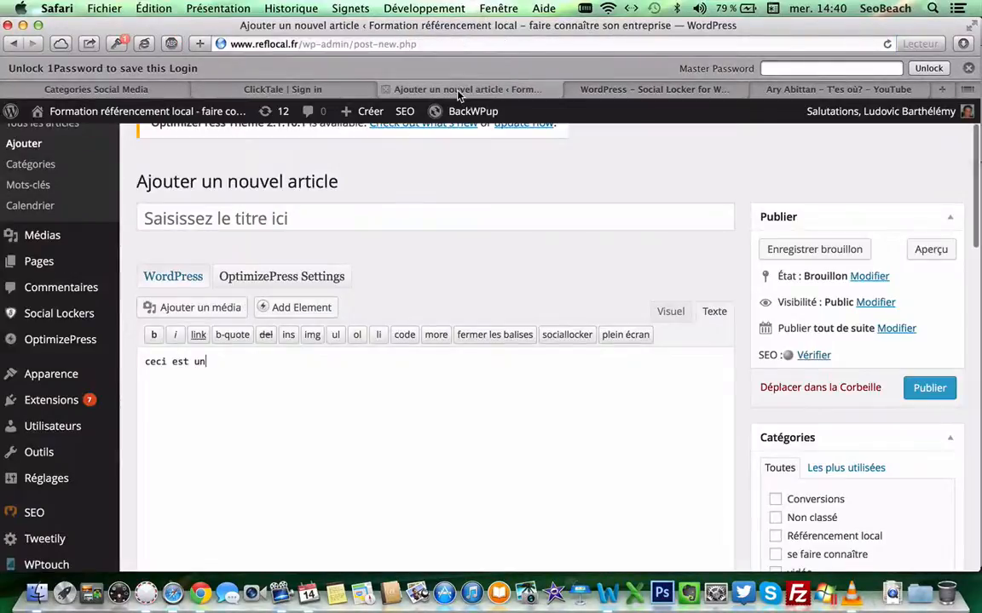
{"action": "triple_click", "coordinate": [264, 359]}
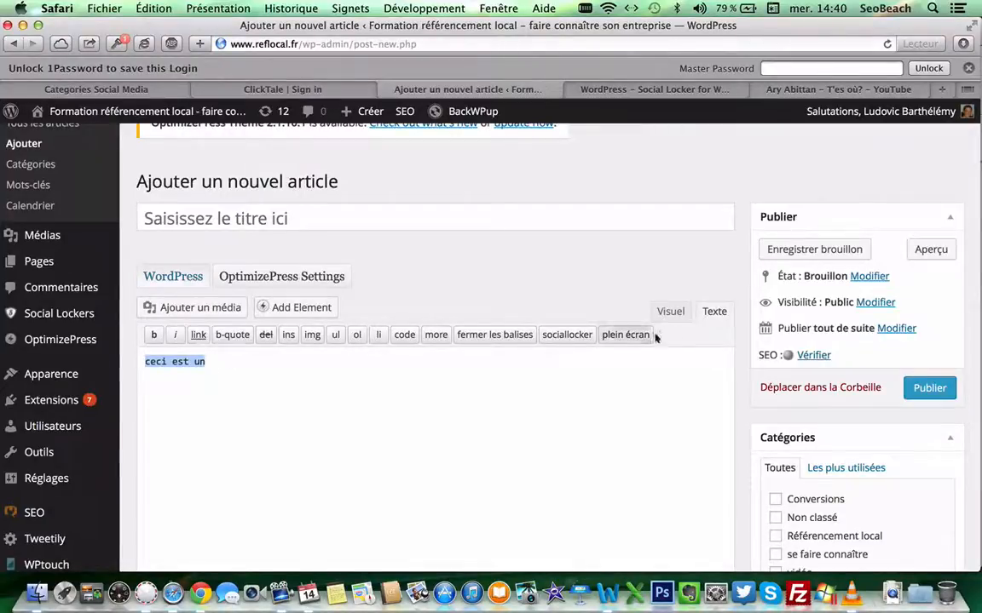
{"action": "left_click", "coordinate": [669, 312]}
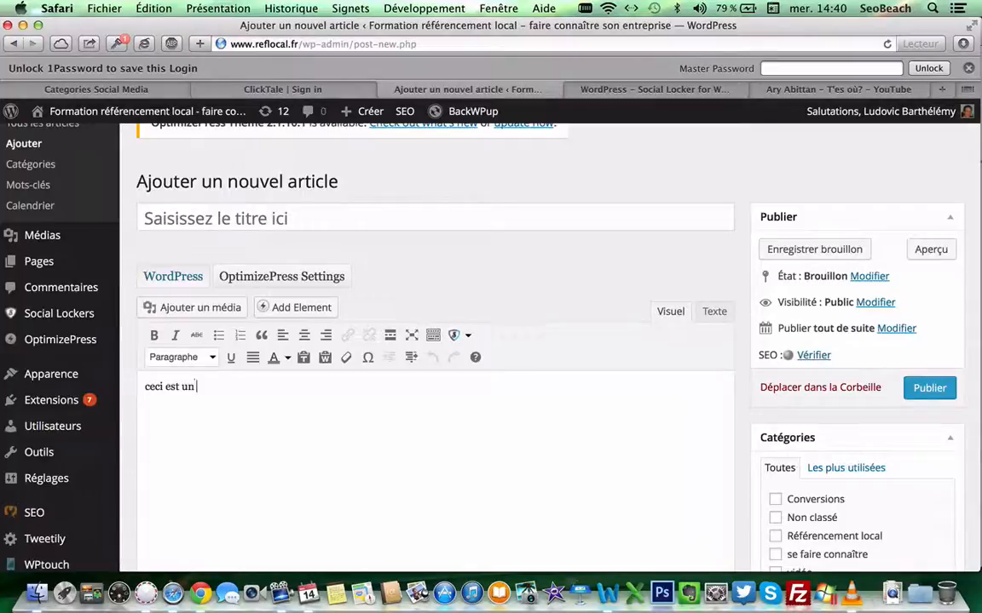
{"action": "type", "text": "exemple de social locher"}
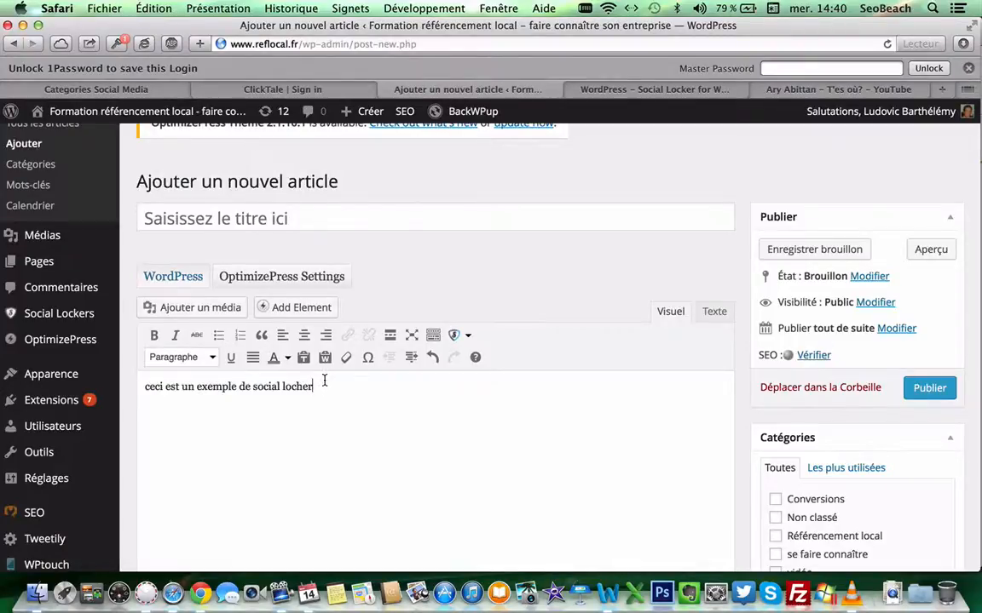
{"action": "key", "text": "Left"}
{"action": "key", "text": "Left"}
{"action": "type", "text": "k"}
{"action": "key", "text": "Return"}
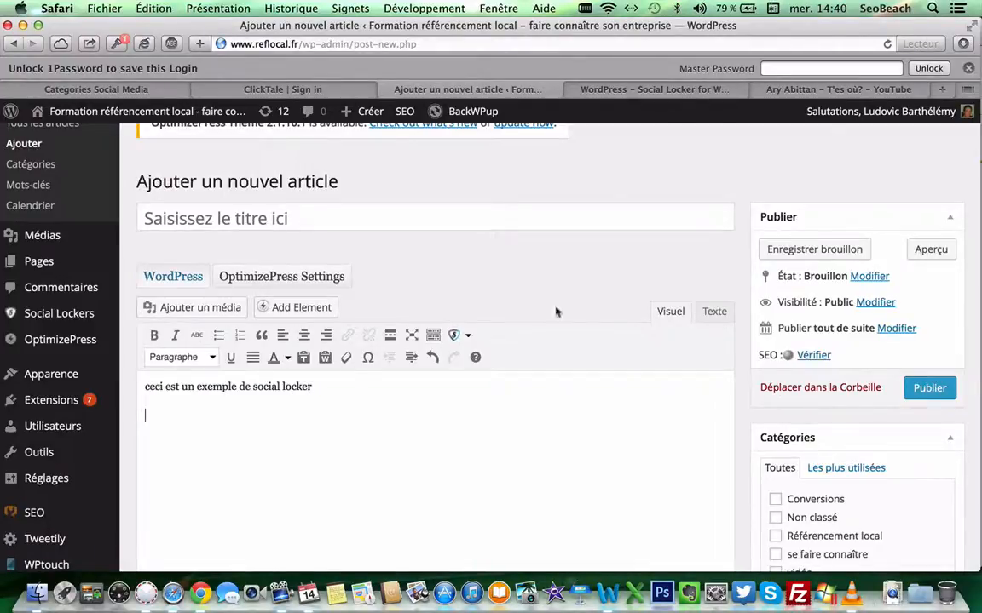
Replace the &nbsp; placeholder in the article's HTML source with the copied YouTube iframe code
{"action": "left_click", "coordinate": [714, 312]}
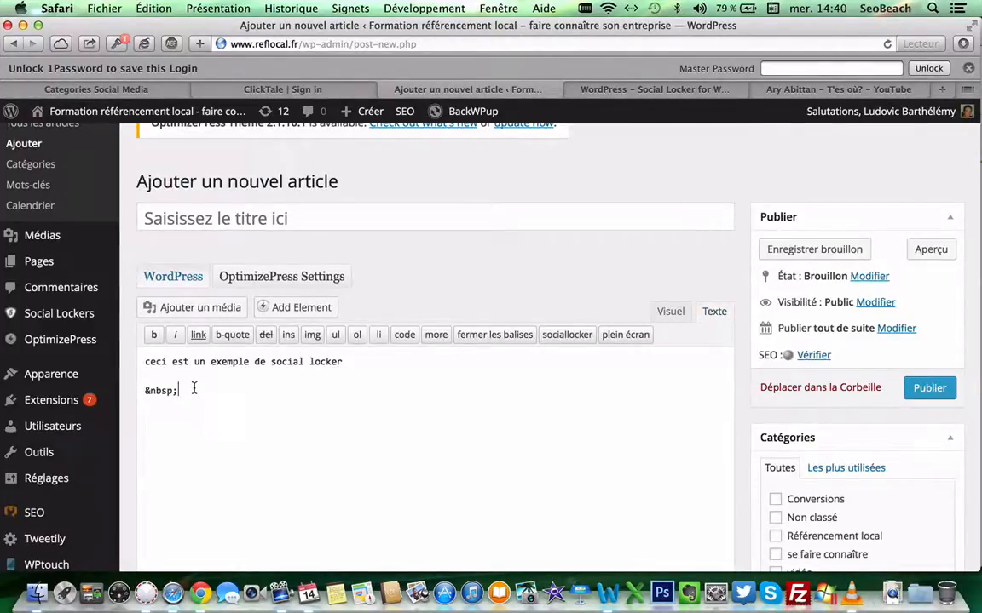
{"action": "left_click_drag", "start_coordinate": [193, 388], "coordinate": [138, 389]}
{"action": "key", "text": "super+v"}
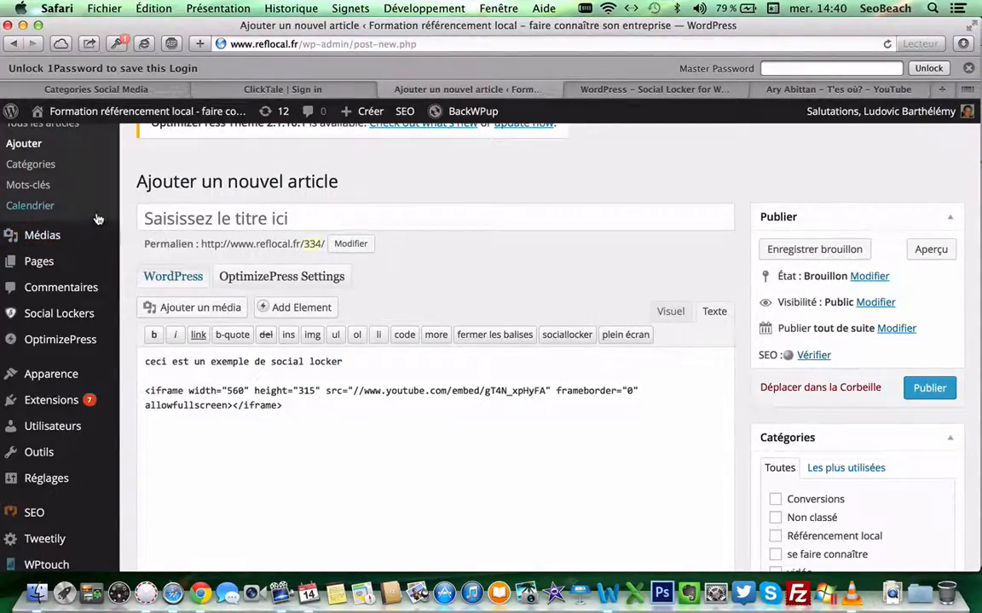
Open the form for adding a new social locker in a separate browser tab and title the locker "test video"
{"action": "mouse_move", "coordinate": [60, 313]}
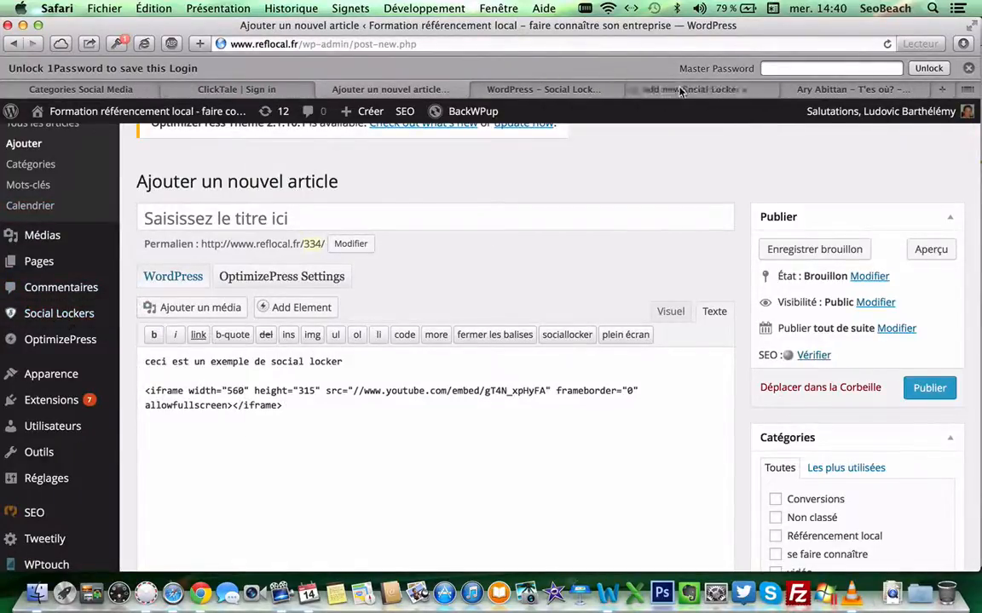
{"action": "left_click", "coordinate": [682, 90]}
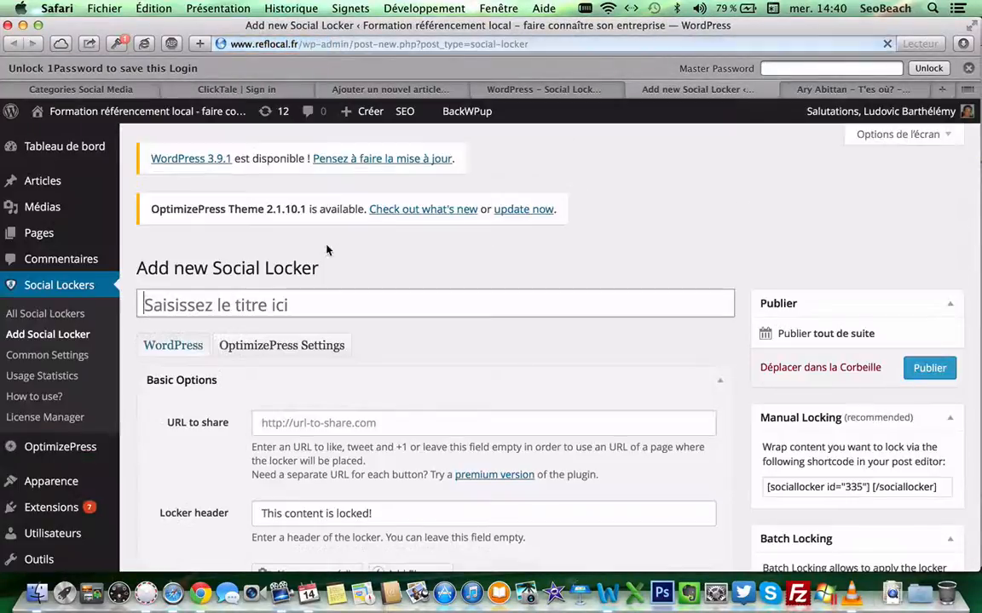
{"action": "scroll", "coordinate": [319, 272], "scroll_direction": "down", "scroll_amount": 2}
{"action": "scroll", "coordinate": [320, 272], "scroll_direction": "down", "scroll_amount": 1}
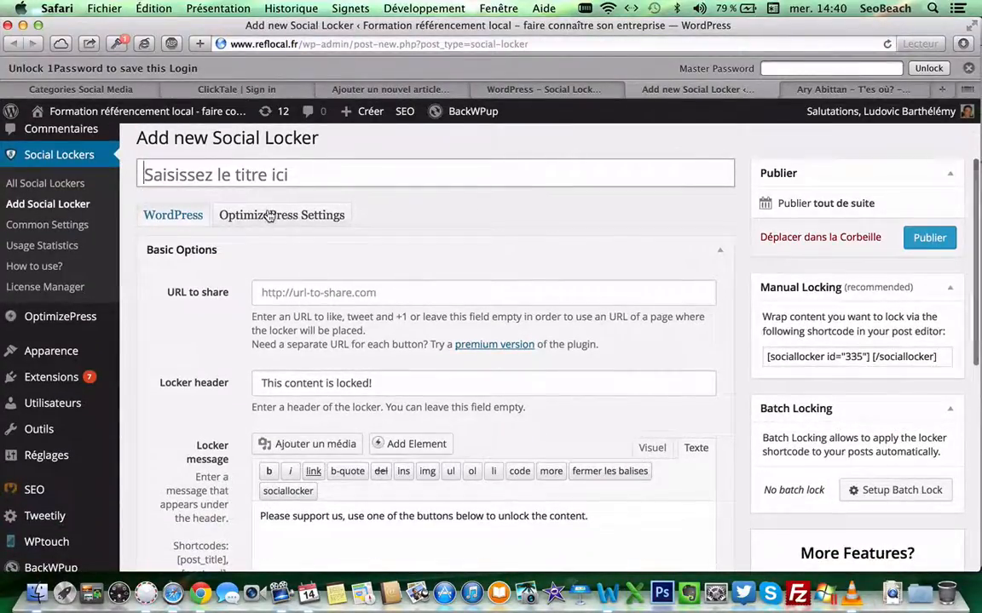
{"action": "type", "text": "test"}
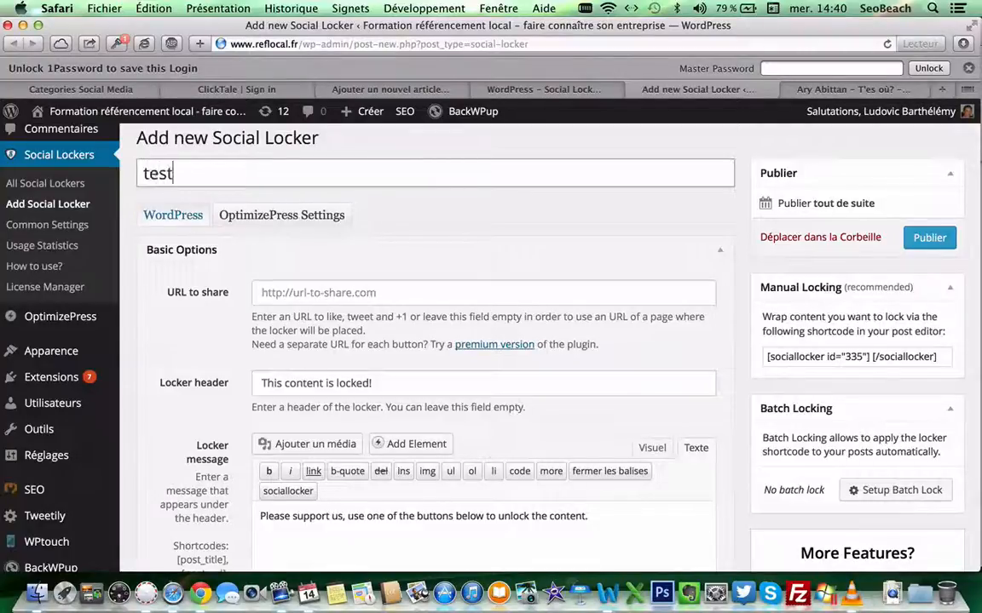
{"action": "type", "text": " video"}
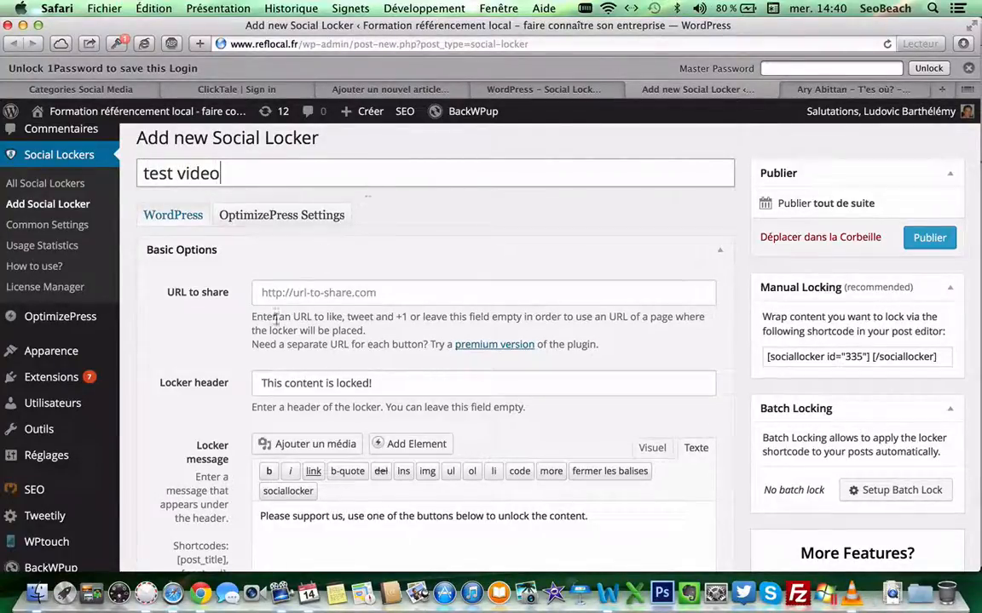
{"action": "left_click", "coordinate": [335, 311]}
{"action": "left_click", "coordinate": [338, 292]}
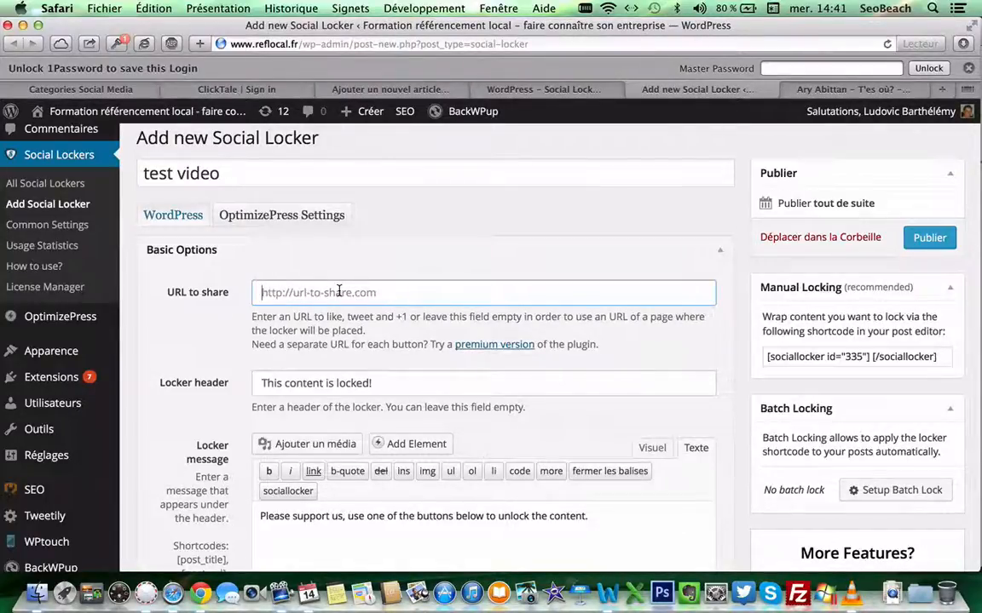
{"action": "type", "text": "http"}
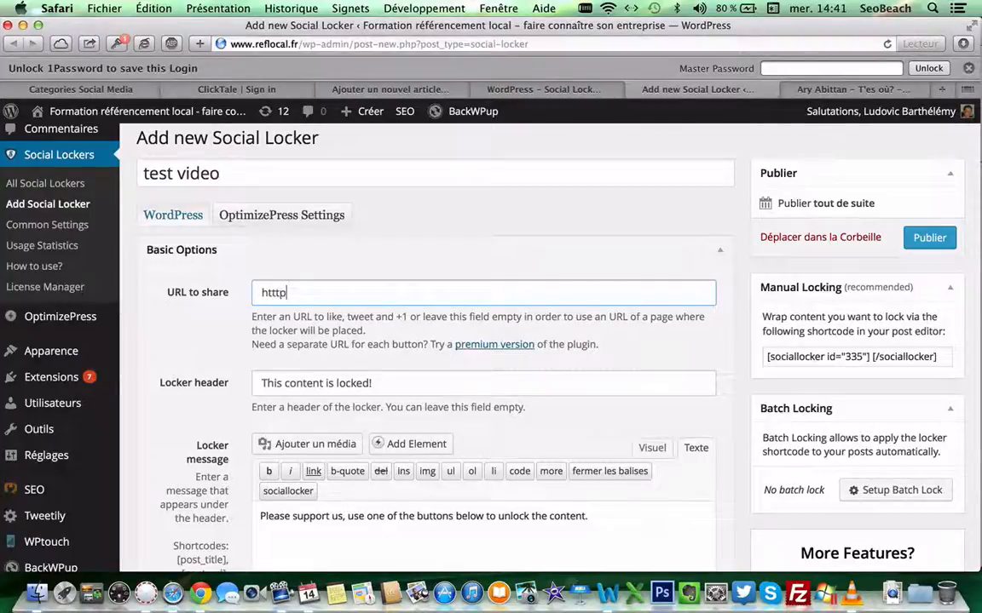
{"action": "type", "text": "://www.refl"}
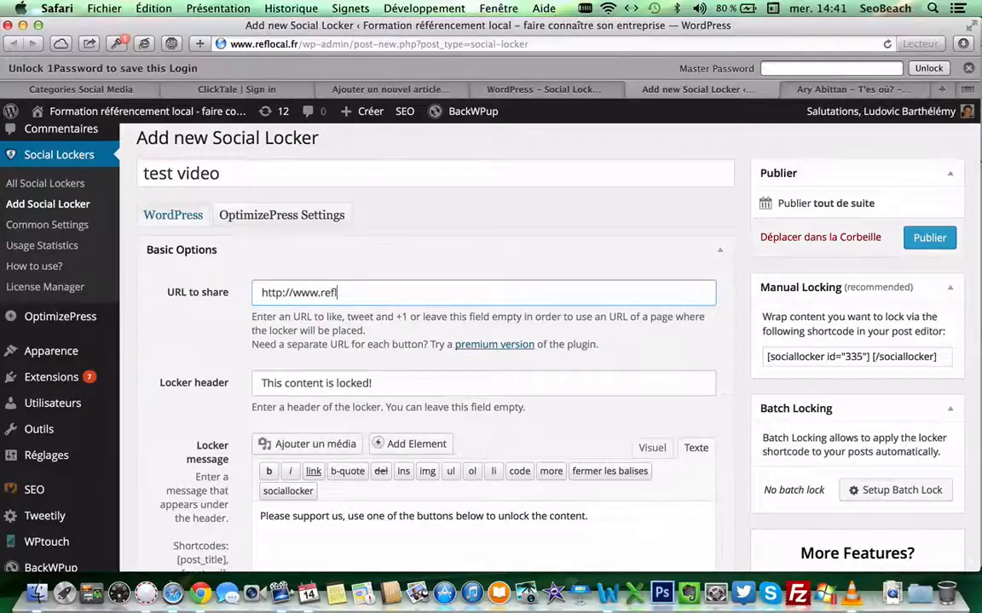
{"action": "type", "text": "ocal.fr"}
Replace the default locker header with "Cette est bloquée"
{"action": "triple_click", "coordinate": [372, 383]}
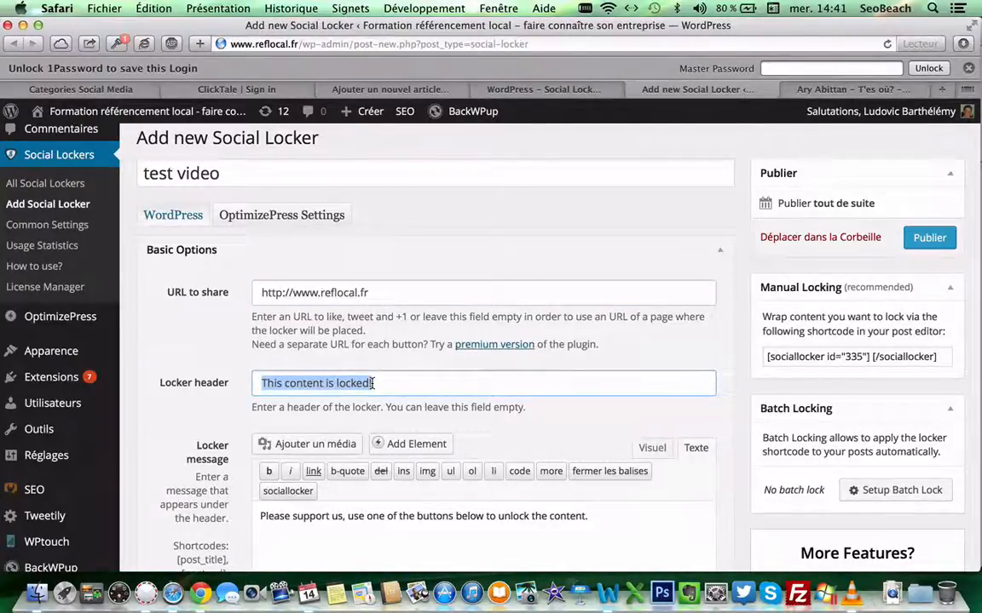
{"action": "type", "text": "C"}
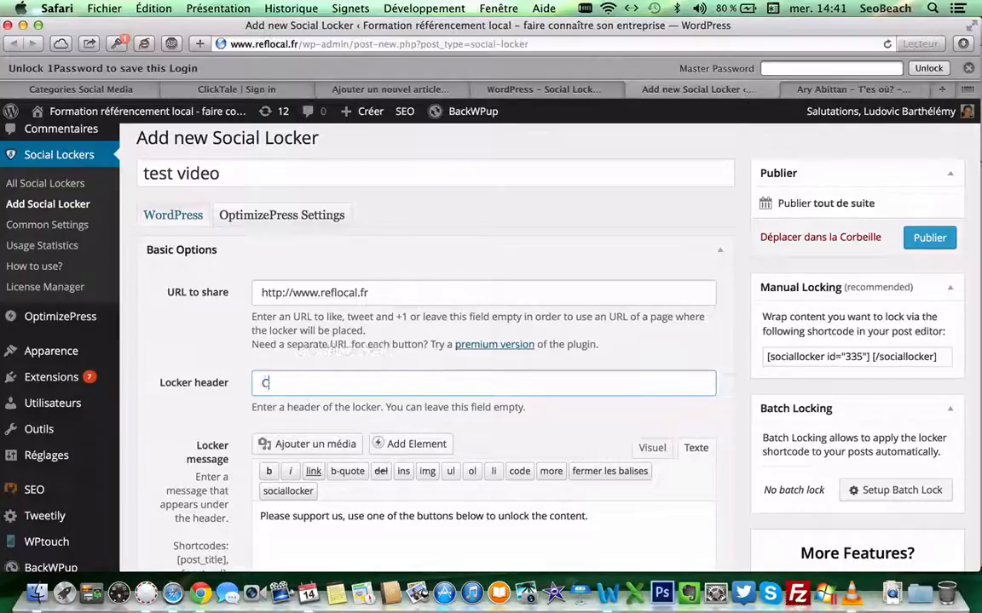
{"action": "type", "text": "e contenu"}
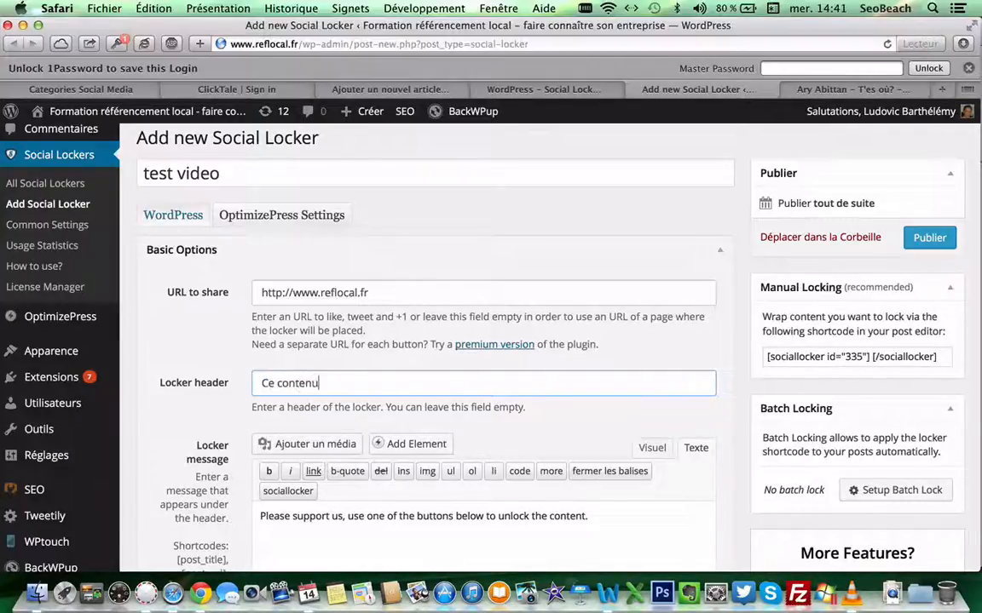
{"action": "type", "text": " est p"}
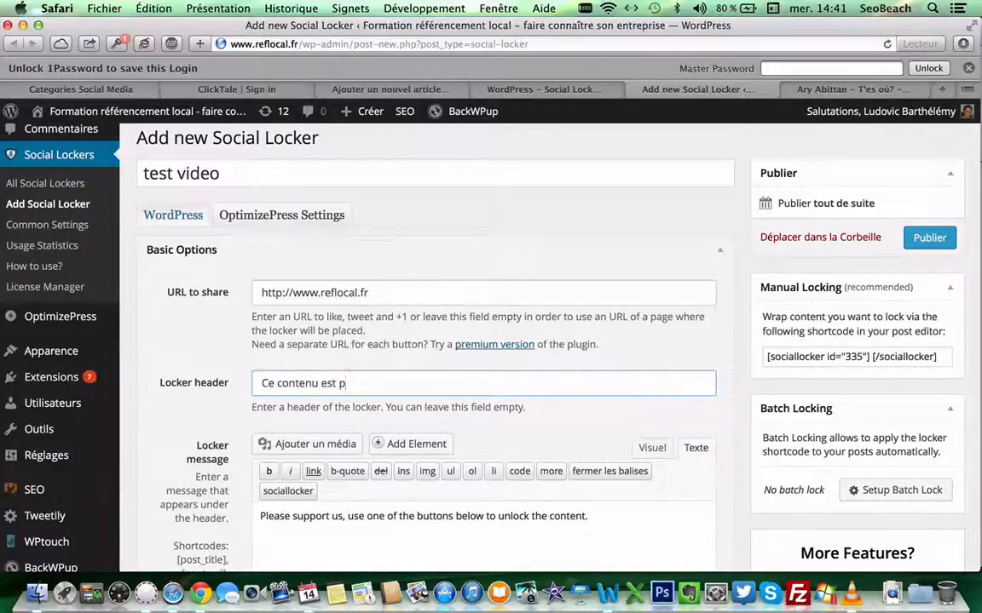
{"action": "key", "text": "super+a"}
{"action": "type", "text": "Cette e"}
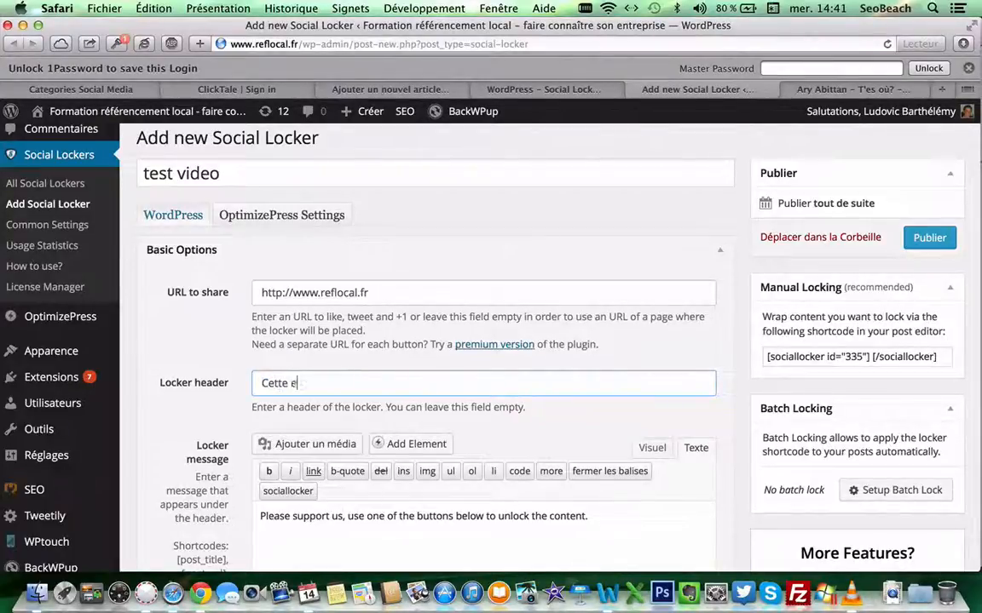
{"action": "type", "text": "st bloquéz"}
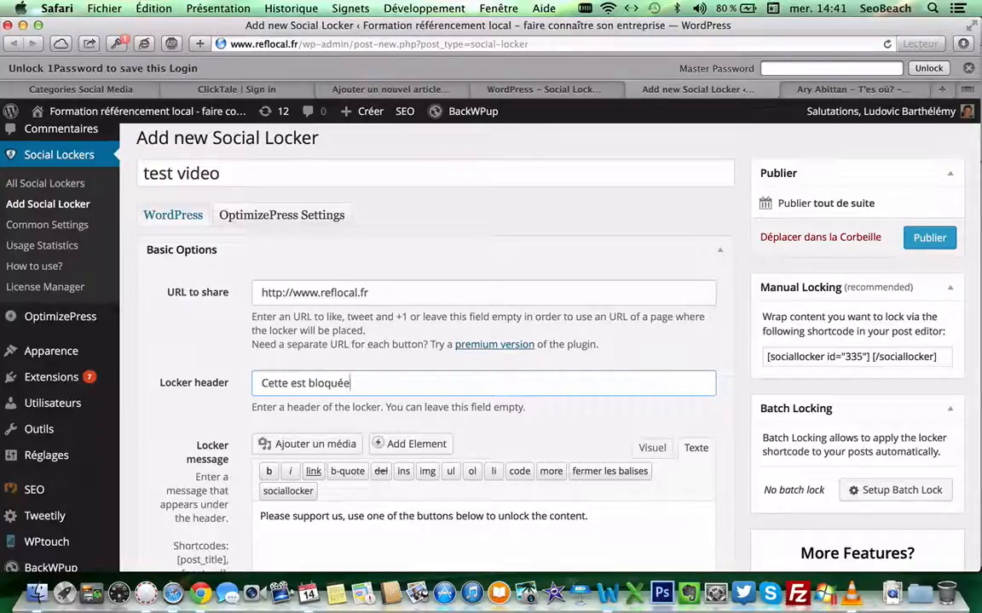
Replace the default locker message with "Pour accéder à cette vidéo, veuillez cliquer sur un des liens ci-dessous"
{"action": "scroll", "coordinate": [391, 371], "scroll_direction": "down", "scroll_amount": 3}
{"action": "scroll", "coordinate": [391, 371], "scroll_direction": "down", "scroll_amount": 1}
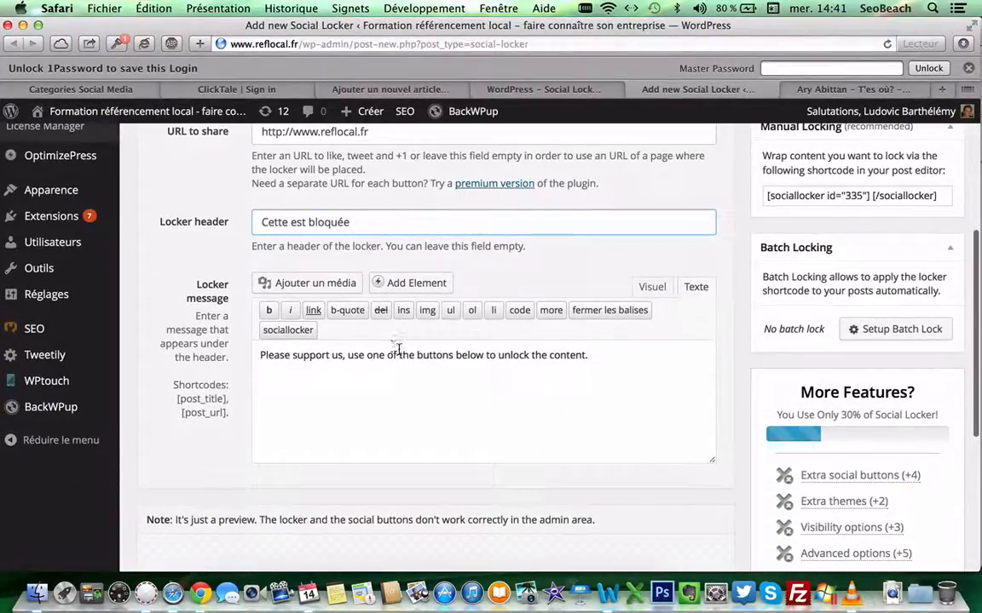
{"action": "triple_click", "coordinate": [398, 357]}
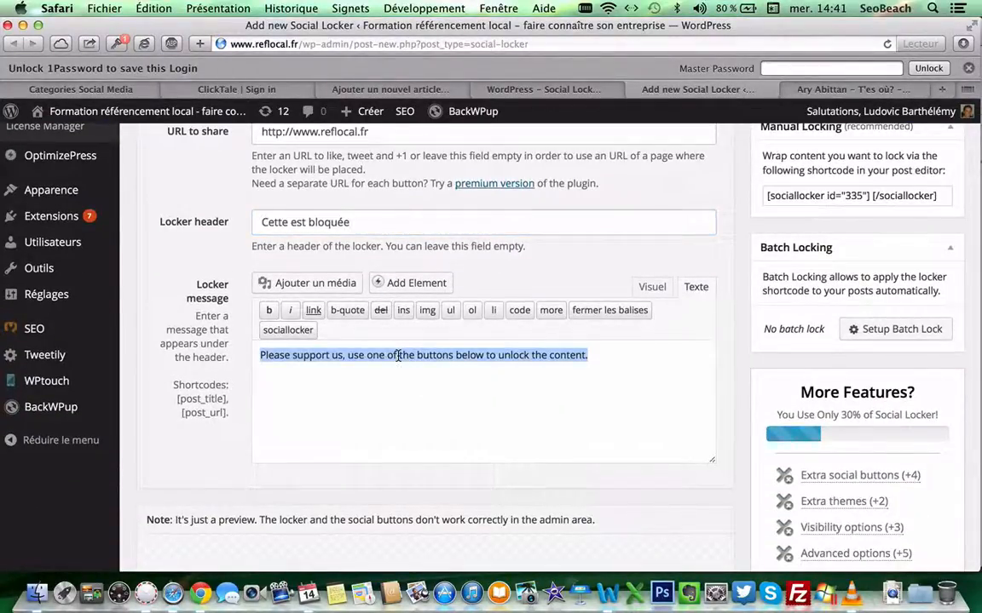
{"action": "type", "text": "P"}
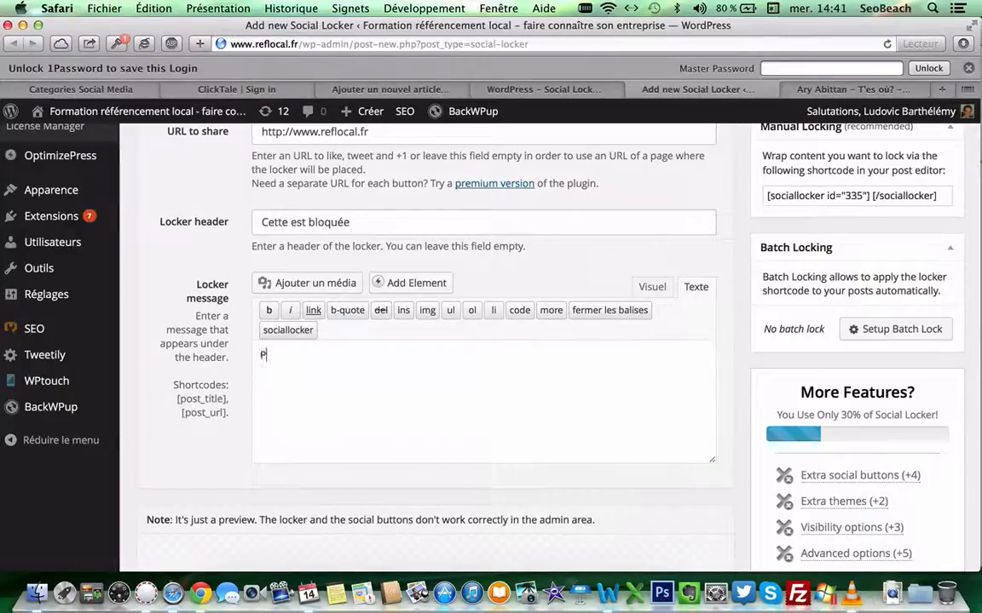
{"action": "type", "text": "Our acc"}
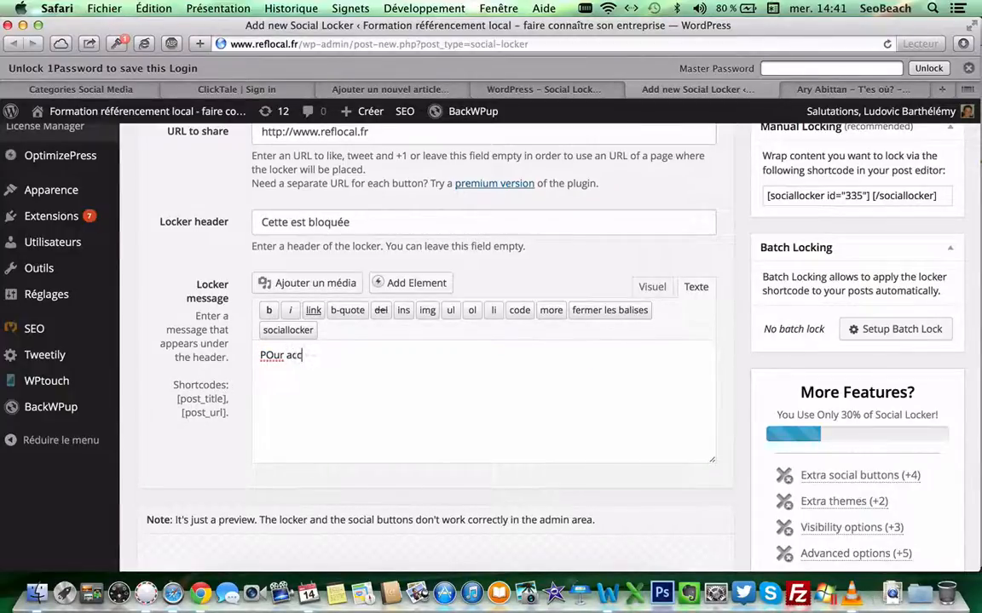
{"action": "key", "text": "BackSpace"}
{"action": "key", "text": "BackSpace"}
{"action": "key", "text": "BackSpace"}
{"action": "key", "text": "BackSpace"}
{"action": "key", "text": "BackSpace"}
{"action": "key", "text": "BackSpace"}
{"action": "type", "text": "our accéder à cette vid"}
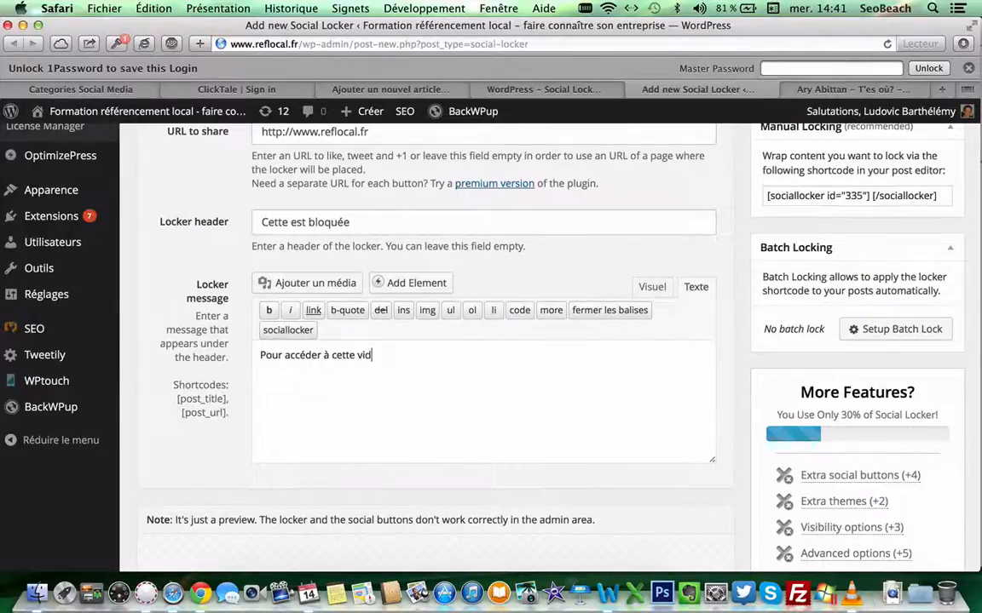
{"action": "type", "text": "éo, veuillez cliquze"}
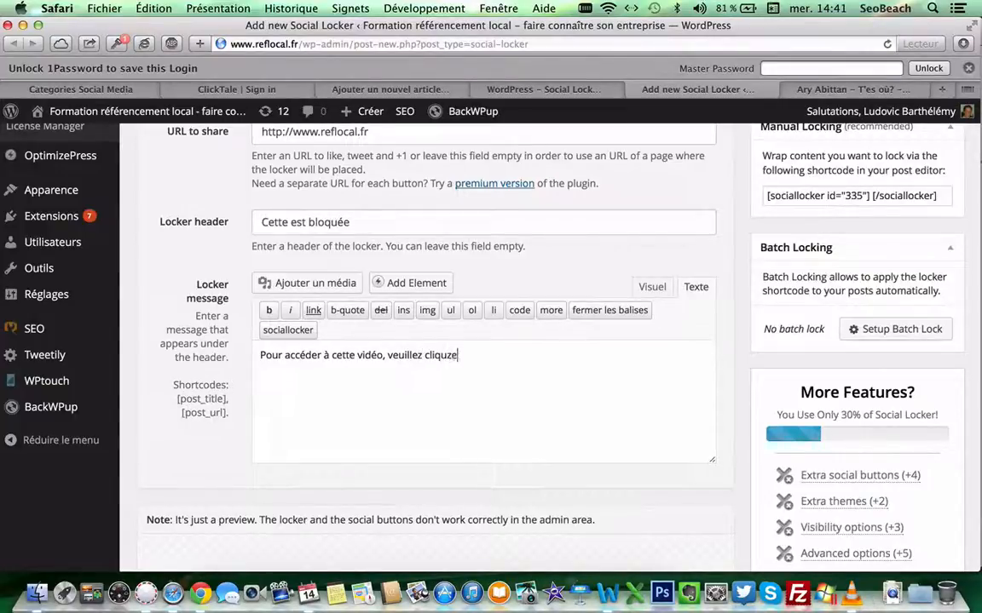
{"action": "key", "text": "BackSpace"}
{"action": "key", "text": "BackSpace"}
{"action": "type", "text": "er sur un des liens c"}
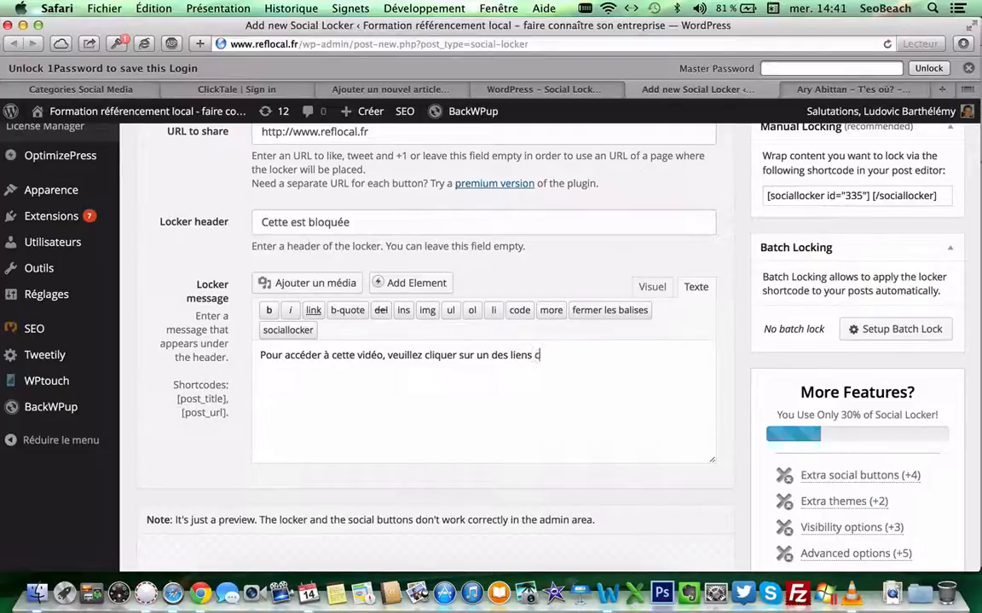
{"action": "type", "text": "i-dessous"}
Check the locker preview and correct the locker header to "Cette vidéo est bloquée"
{"action": "scroll", "coordinate": [324, 407], "scroll_direction": "down", "scroll_amount": 5}
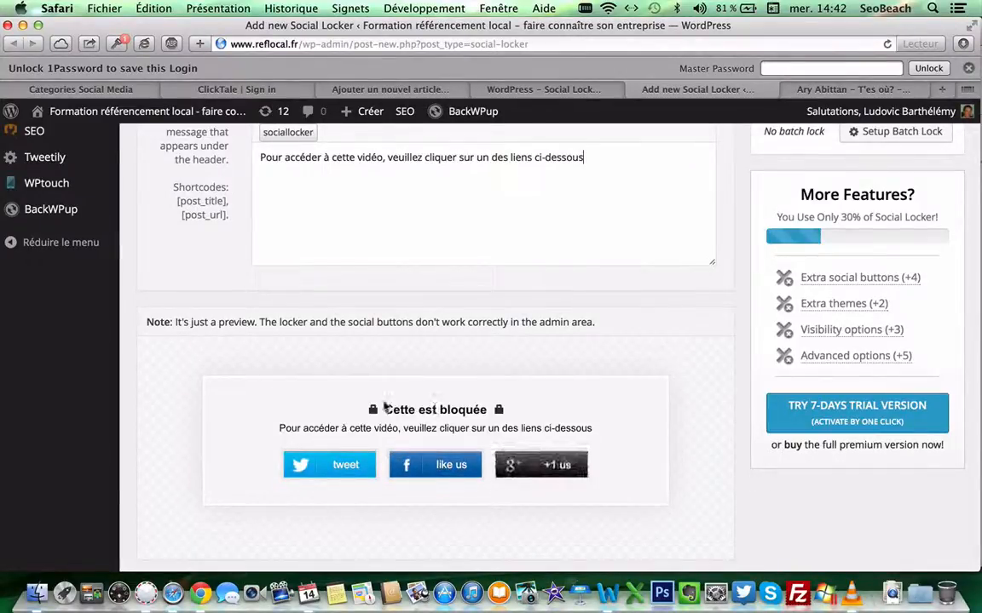
{"action": "scroll", "coordinate": [380, 338], "scroll_direction": "up", "scroll_amount": 8}
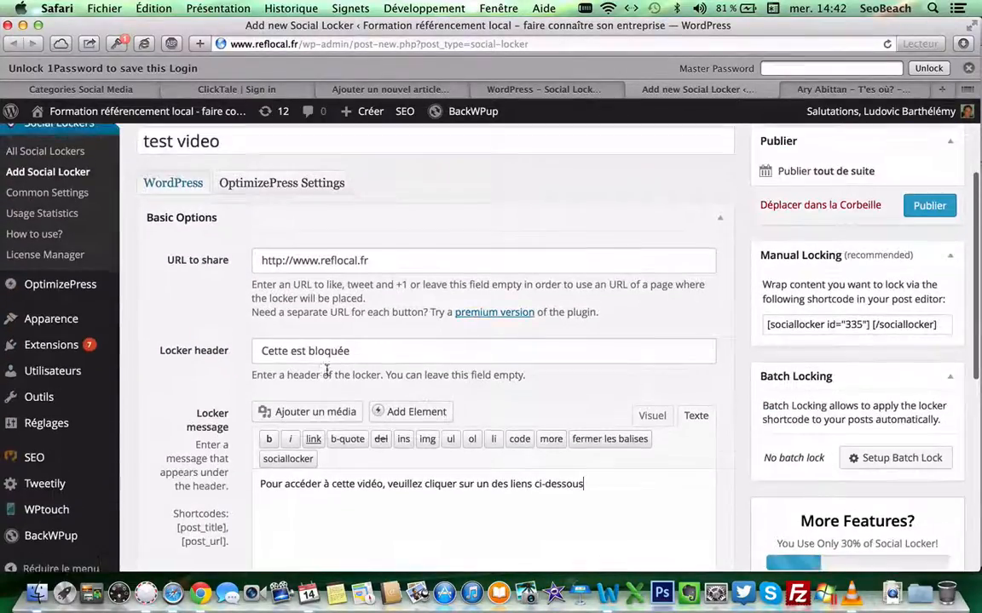
{"action": "left_click", "coordinate": [288, 350]}
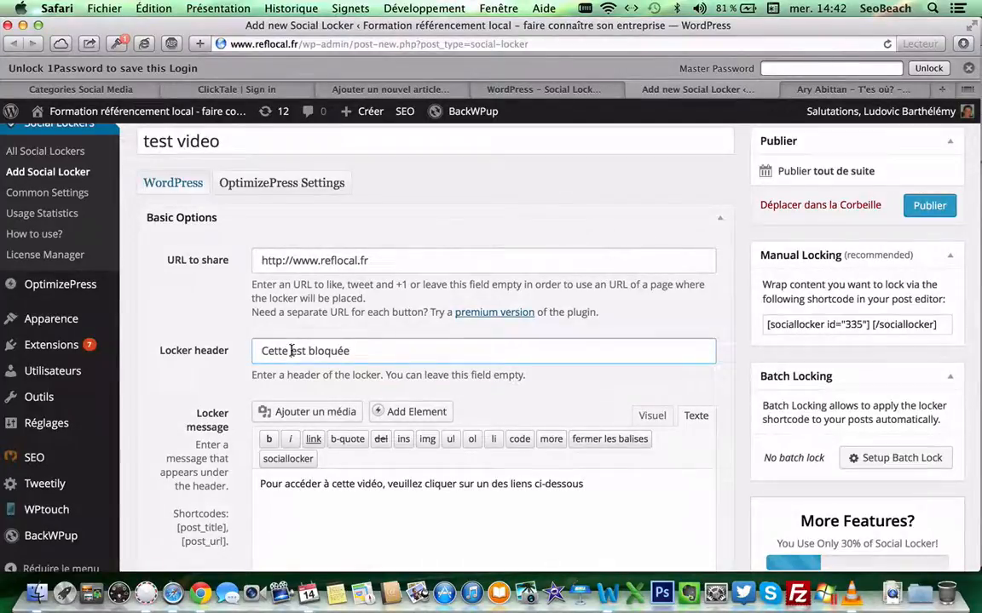
{"action": "type", "text": "vidéo"}
{"action": "scroll", "coordinate": [399, 304], "scroll_direction": "down", "scroll_amount": 12}
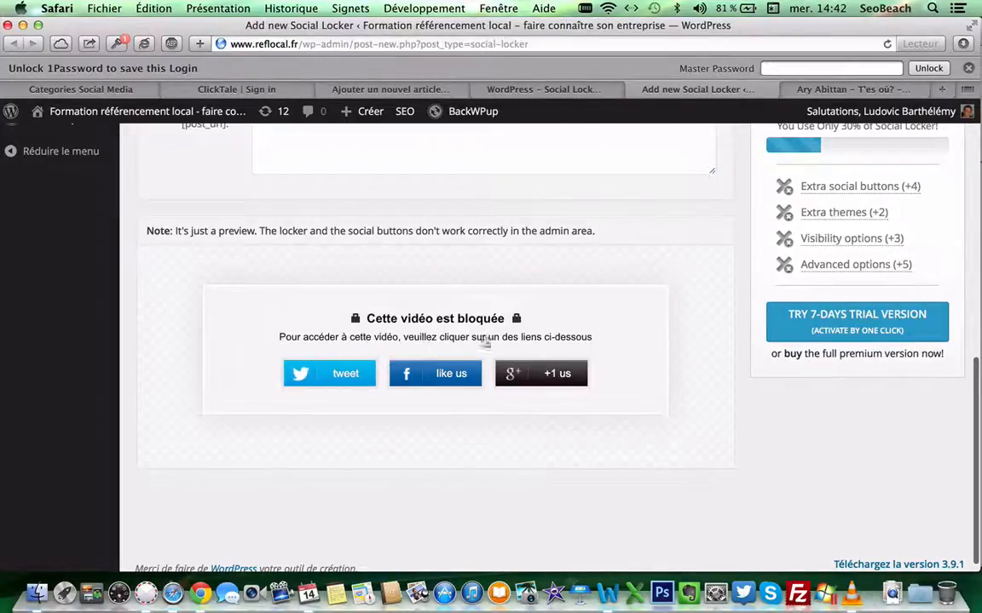
Apply bold formatting to the whole locker message
{"action": "scroll", "coordinate": [714, 351], "scroll_direction": "up", "scroll_amount": 3}
{"action": "scroll", "coordinate": [714, 351], "scroll_direction": "up", "scroll_amount": 8}
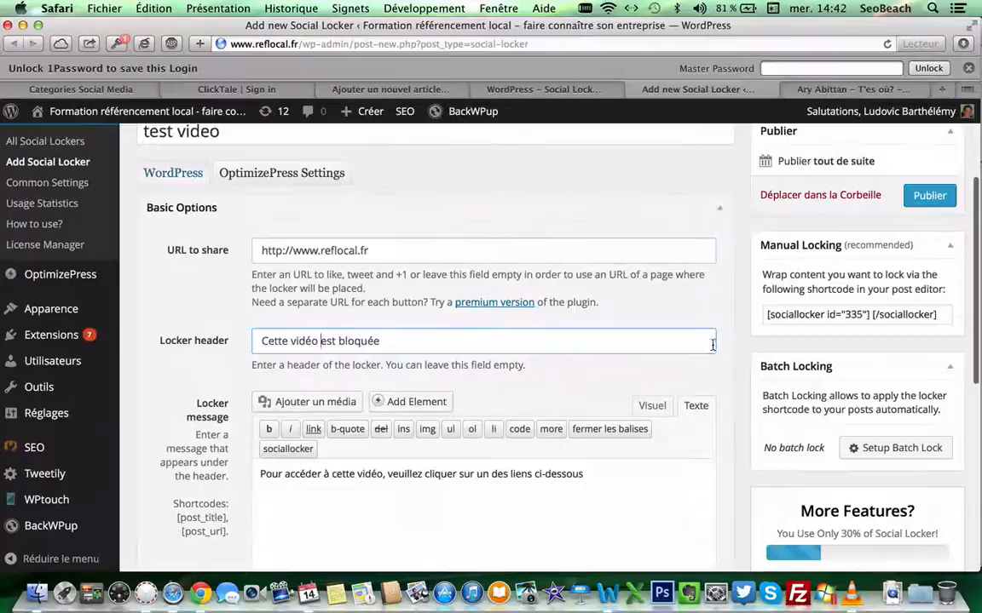
{"action": "triple_click", "coordinate": [355, 475]}
{"action": "left_click", "coordinate": [269, 428]}
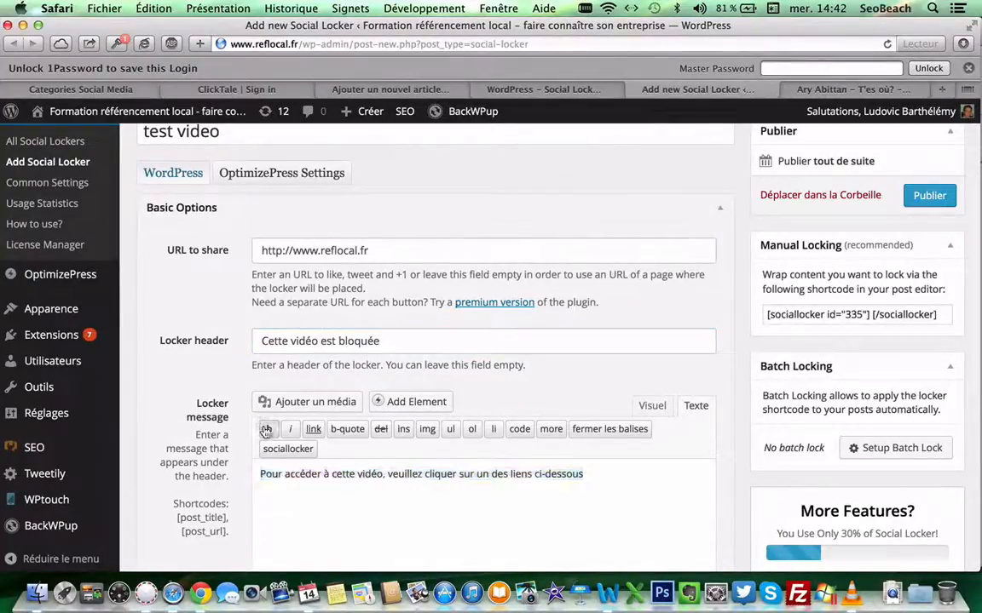
Examine the locker preview and the premium plugin features: extra social buttons, extra themes, visibility options and advanced options
{"action": "scroll", "coordinate": [470, 425], "scroll_direction": "up", "scroll_amount": 3}
{"action": "scroll", "coordinate": [470, 425], "scroll_direction": "down", "scroll_amount": 2}
{"action": "scroll", "coordinate": [469, 425], "scroll_direction": "down", "scroll_amount": 8}
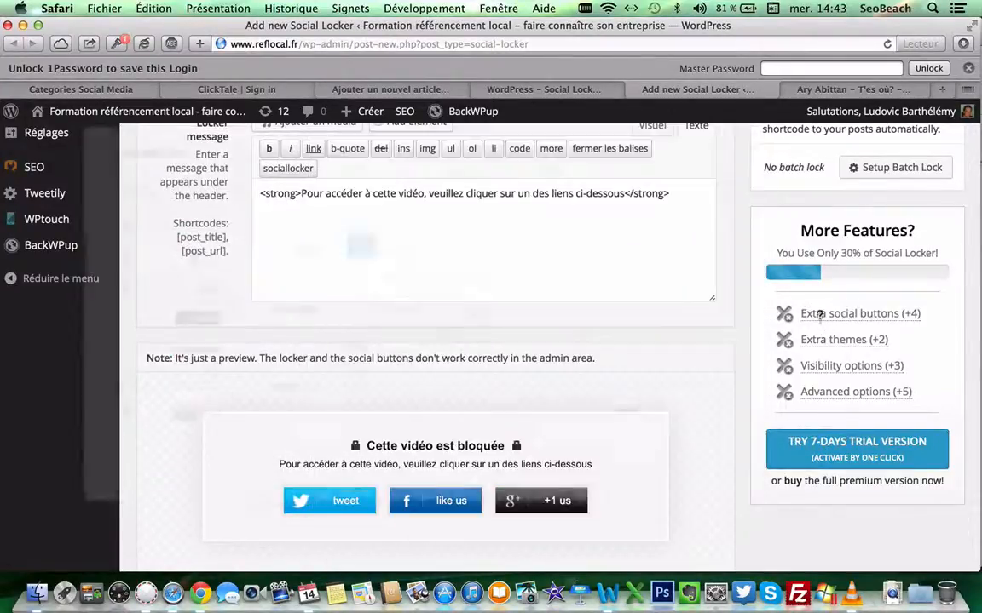
{"action": "mouse_move", "coordinate": [816, 313]}
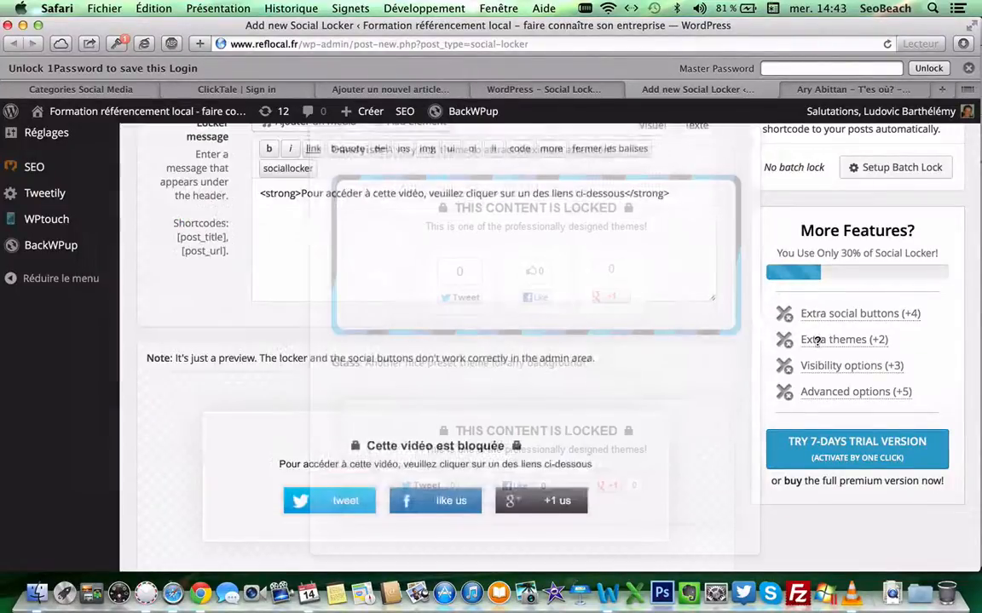
{"action": "mouse_move", "coordinate": [816, 341]}
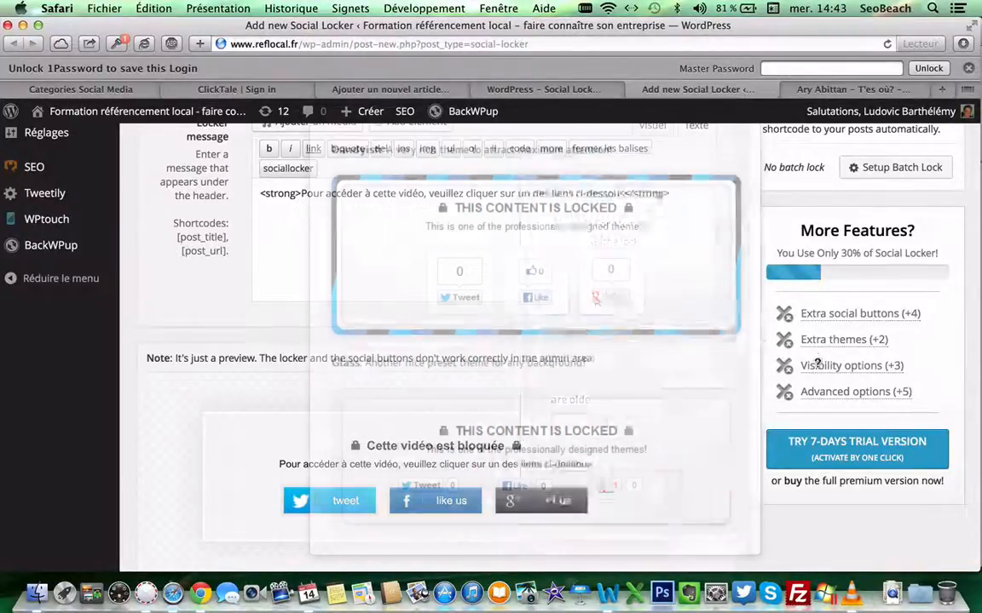
{"action": "mouse_move", "coordinate": [817, 367]}
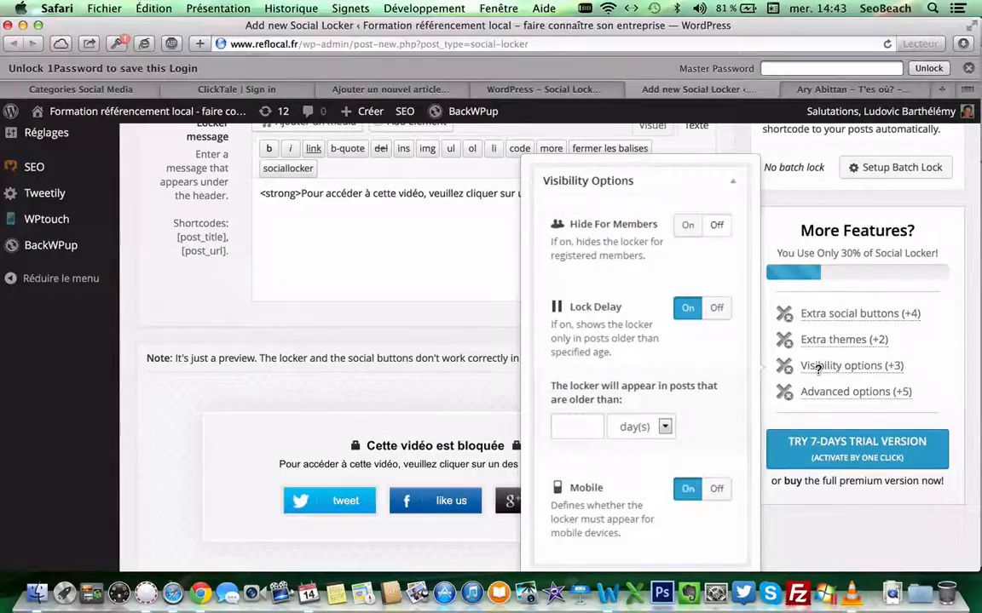
{"action": "mouse_move", "coordinate": [818, 392]}
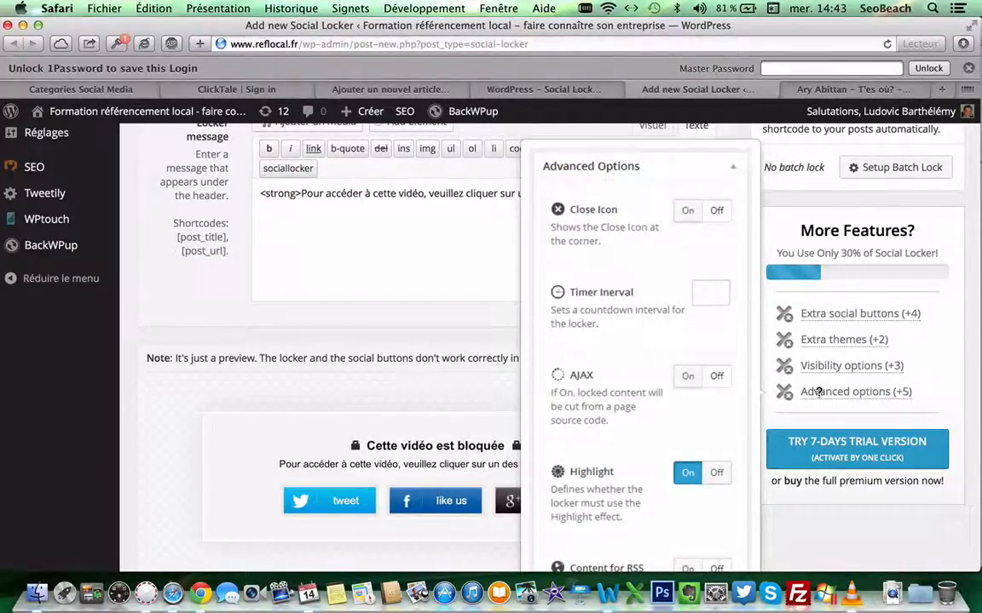
{"action": "scroll", "coordinate": [407, 238], "scroll_direction": "up", "scroll_amount": 3}
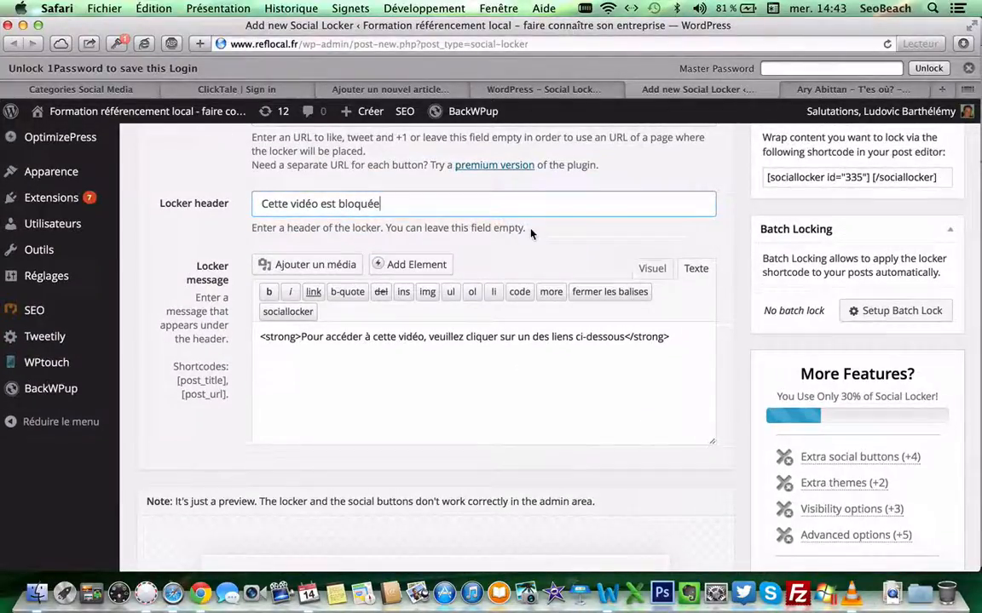
{"action": "scroll", "coordinate": [742, 236], "scroll_direction": "down", "scroll_amount": 4}
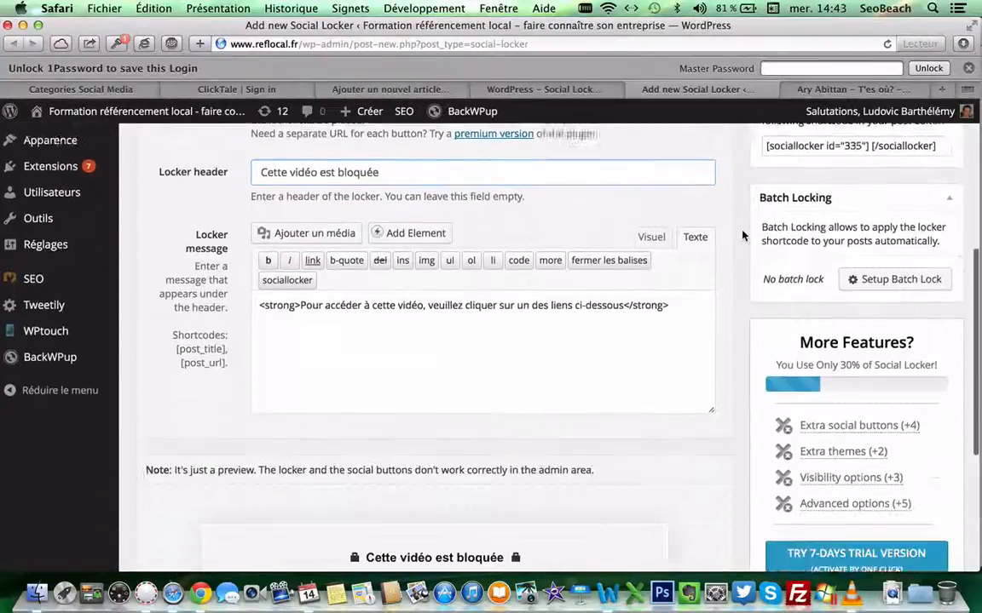
{"action": "scroll", "coordinate": [742, 236], "scroll_direction": "down", "scroll_amount": 3}
{"action": "scroll", "coordinate": [742, 236], "scroll_direction": "up", "scroll_amount": 10}
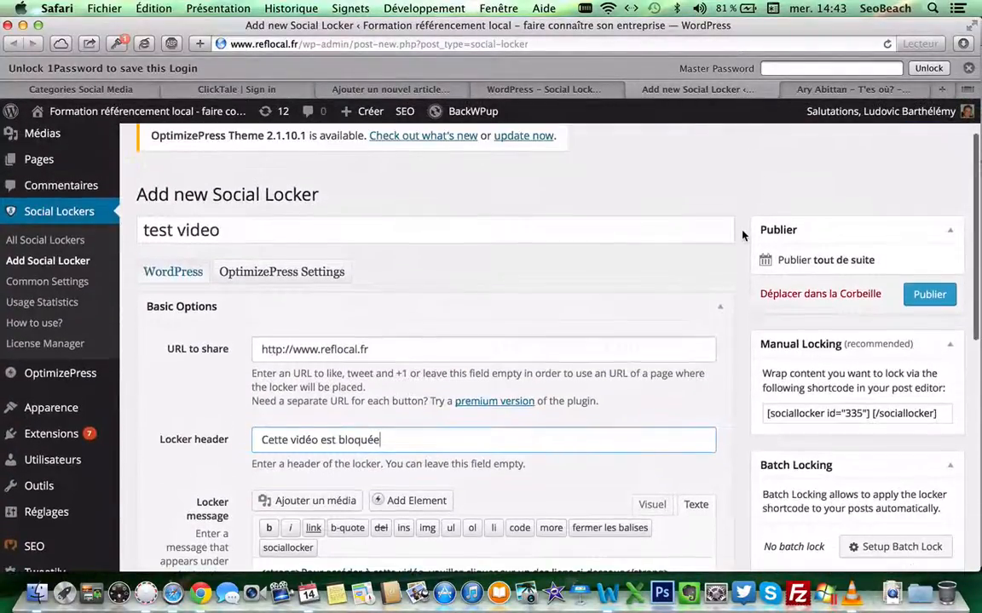
Copy the locker's manual locking shortcode and publish the locker
{"action": "left_click", "coordinate": [811, 413]}
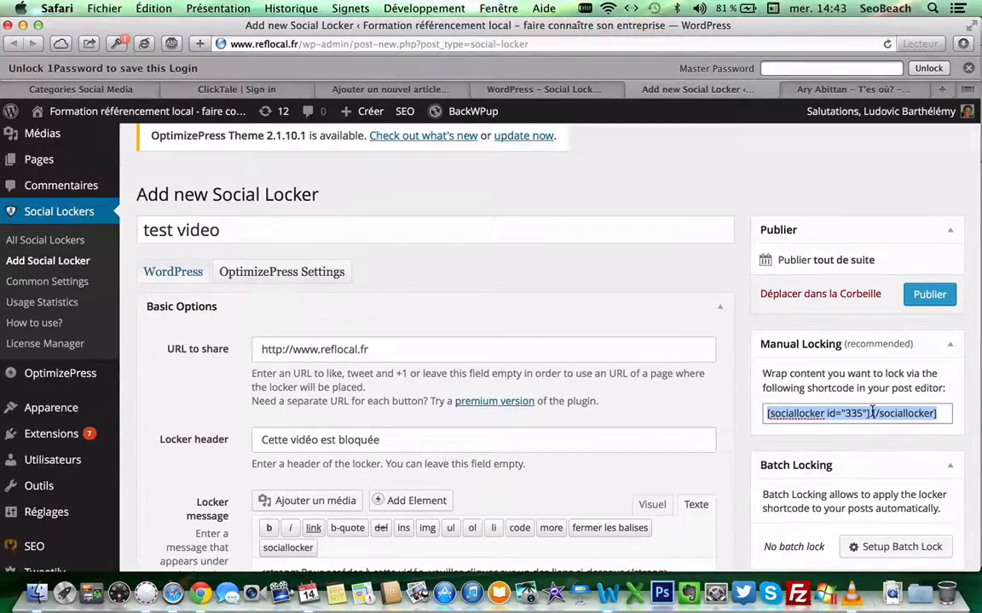
{"action": "key", "text": "super+c"}
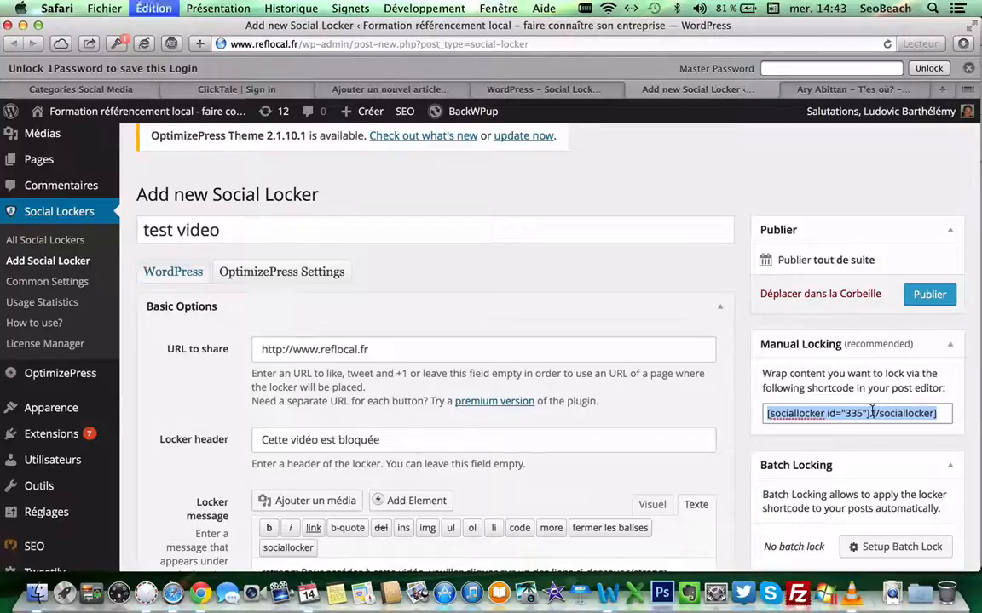
{"action": "left_click", "coordinate": [918, 302]}
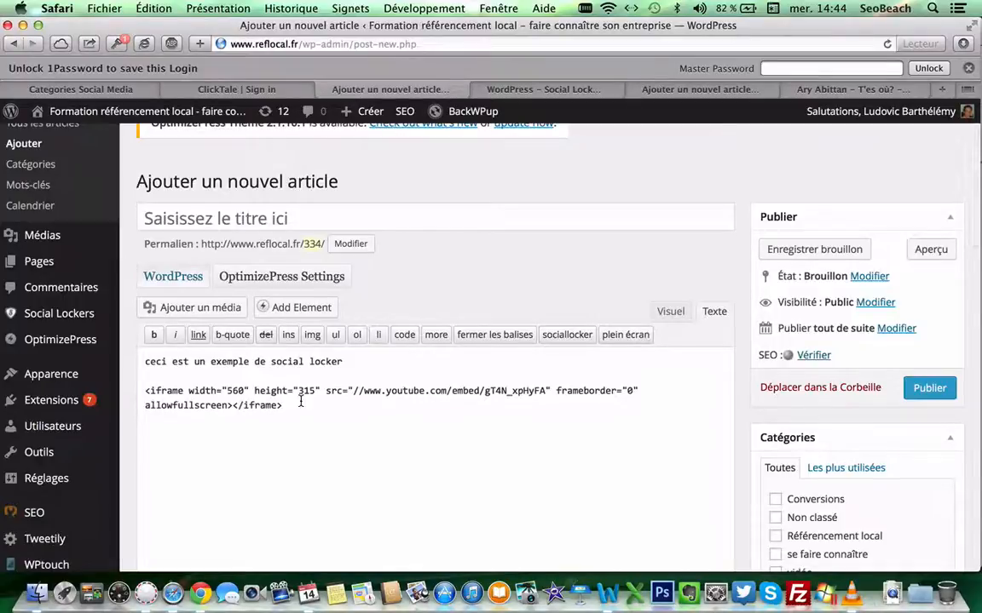
Wrap the new article's sentence and video iframe in the copied shortcode, moving the closing [/sociallocker] tag behind the iframe
{"action": "left_click", "coordinate": [143, 364]}
{"action": "key", "text": "super+v"}
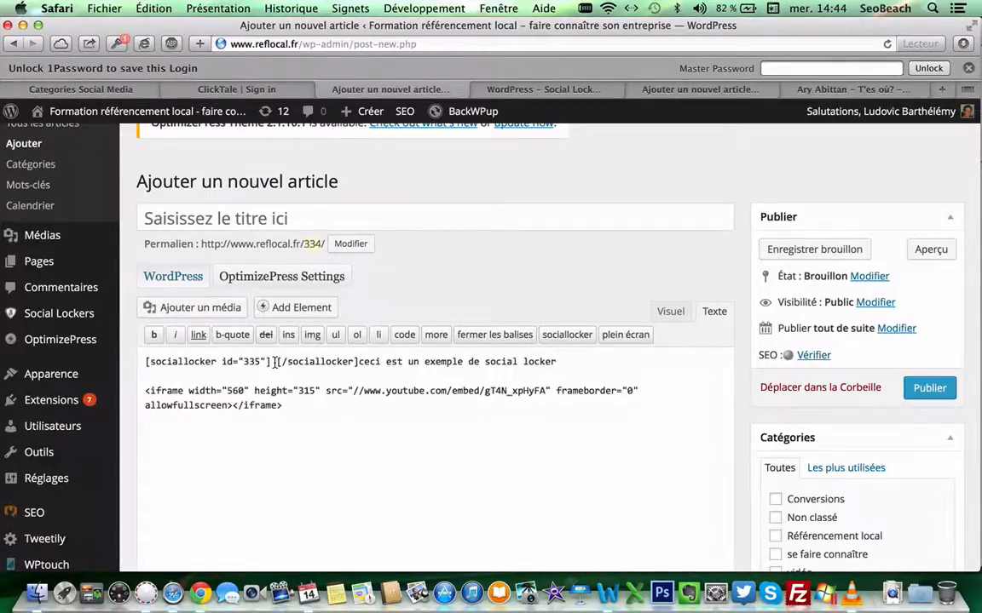
{"action": "left_click_drag", "start_coordinate": [276, 361], "coordinate": [354, 360]}
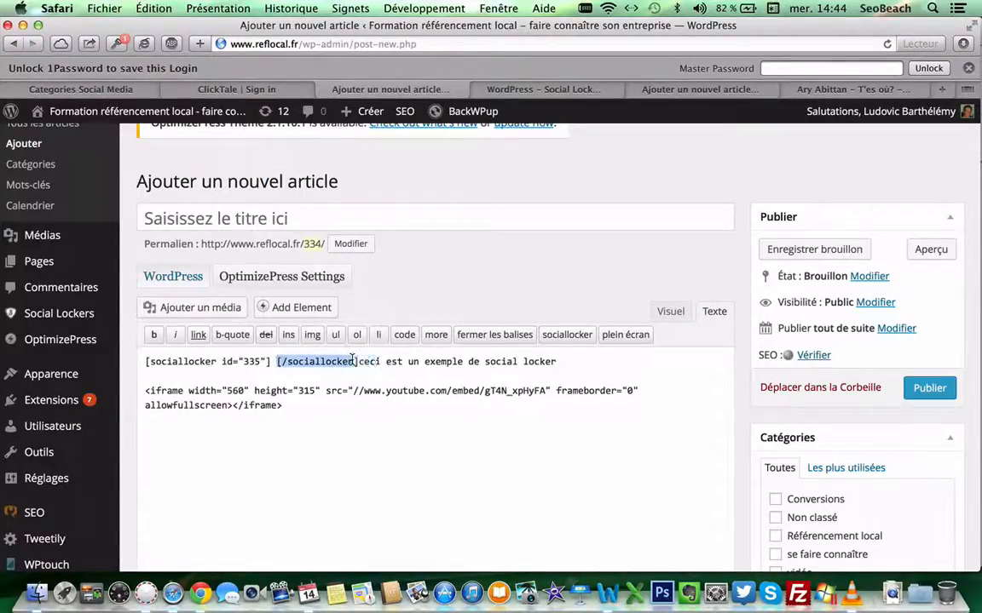
{"action": "key", "text": "super+c"}
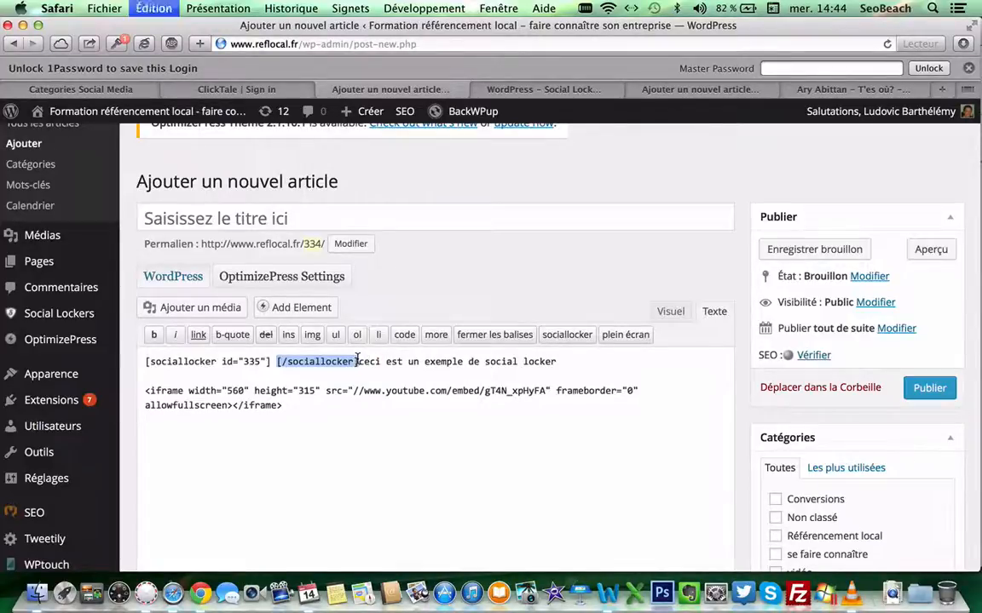
{"action": "key", "text": "BackSpace"}
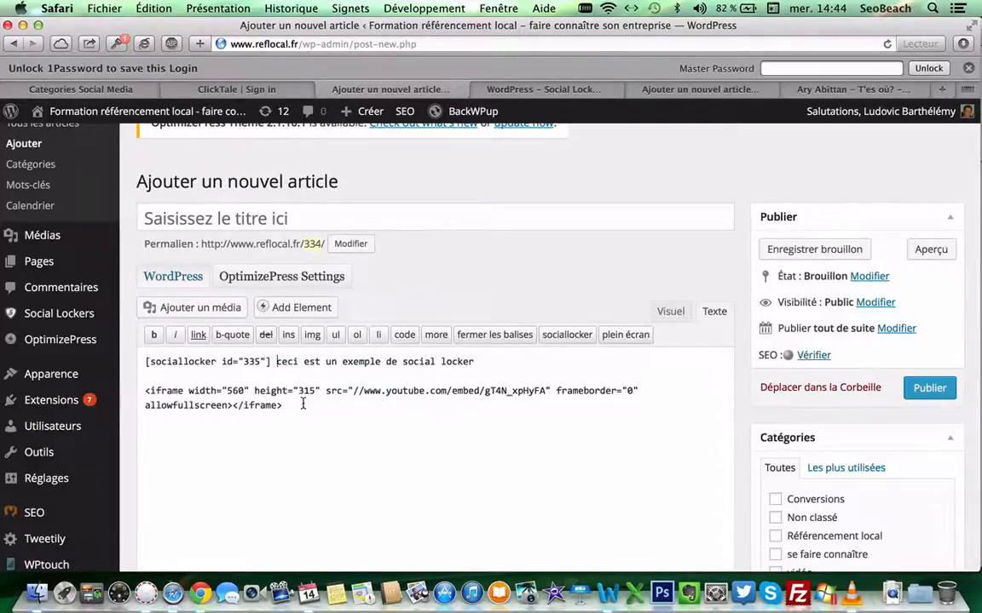
{"action": "key", "text": "super+v"}
Title the article "test vidéo" and insert two empty lines above the opening sociallocker tag
{"action": "left_click", "coordinate": [271, 218]}
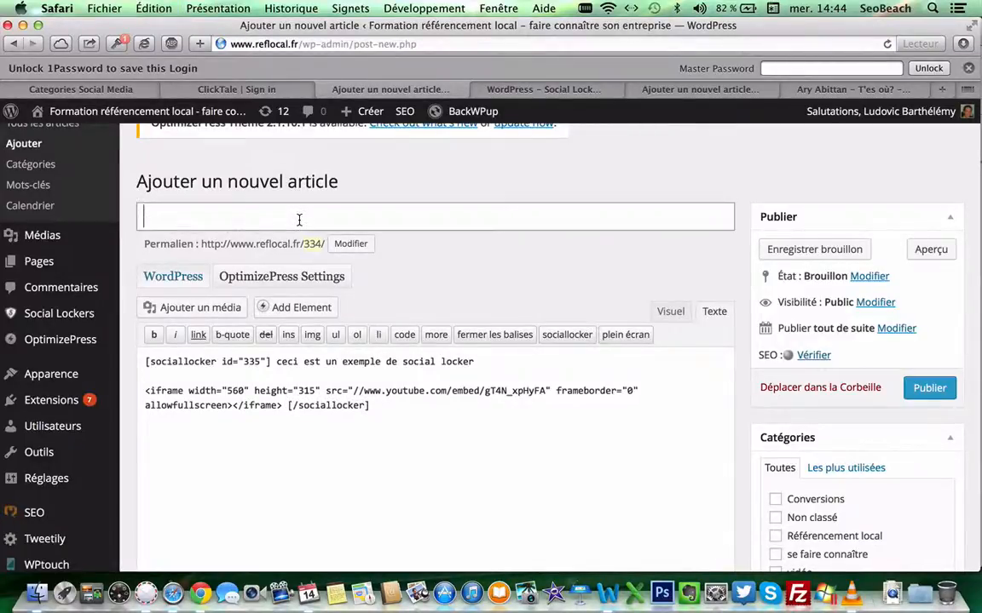
{"action": "type", "text": "test vidéo"}
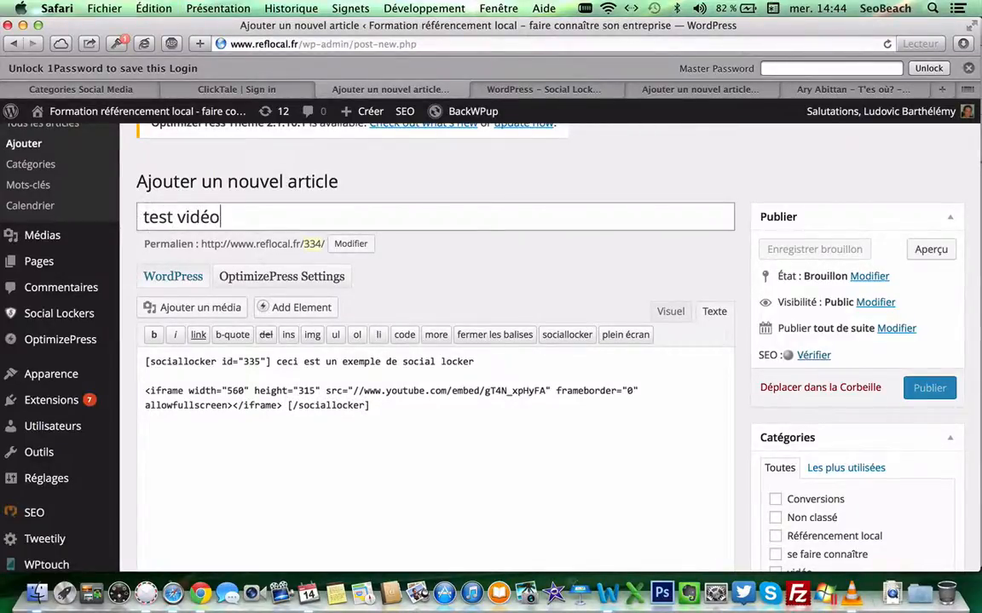
{"action": "left_click", "coordinate": [145, 361]}
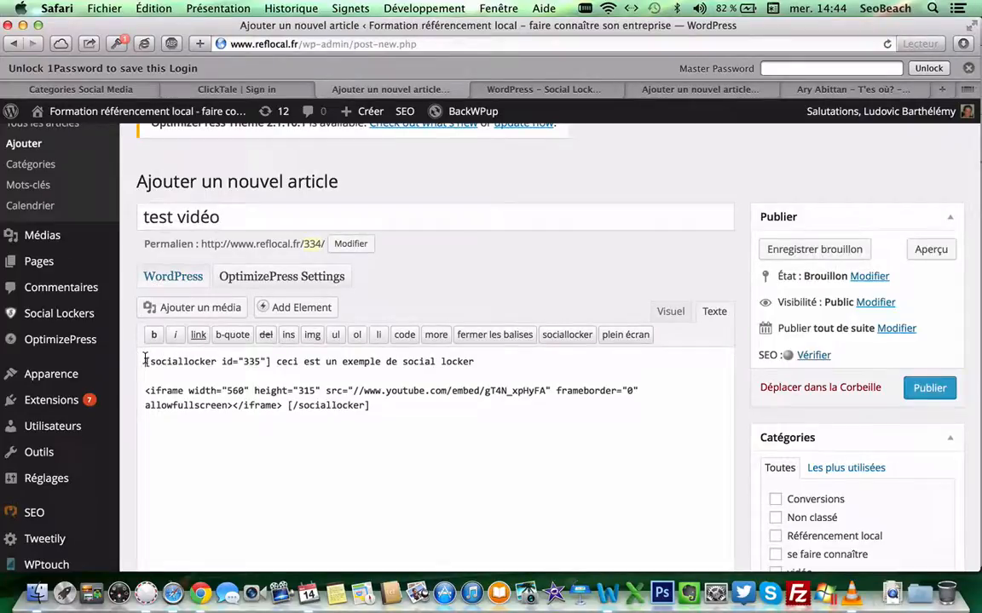
{"action": "key", "text": "Return"}
{"action": "key", "text": "Return"}
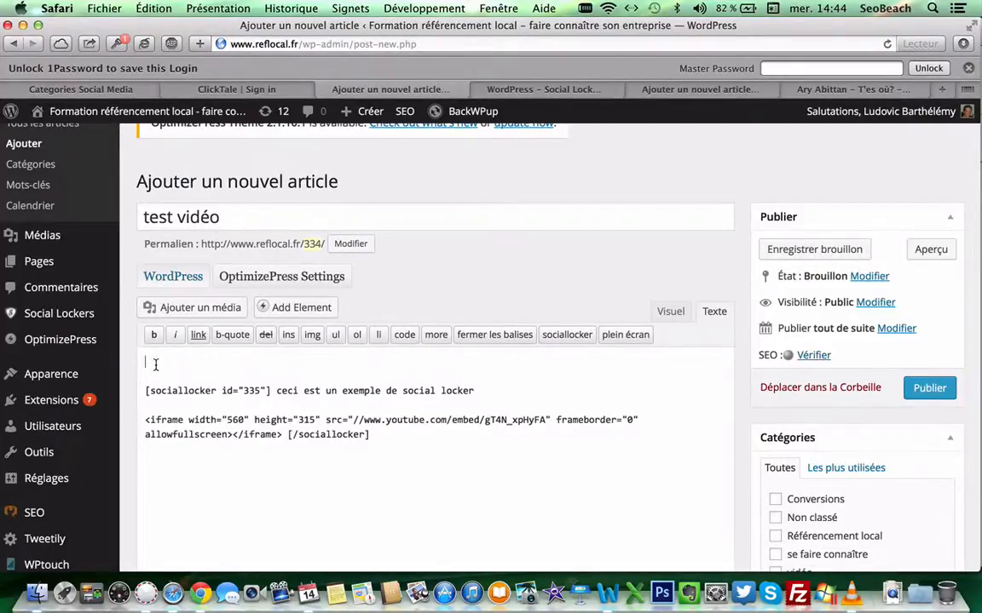
Open the suggested YouTube video Baptiste Lecaplain - "Enfance Difficile", pause it and copy its 560 × 315 embed code
{"action": "left_click", "coordinate": [828, 92]}
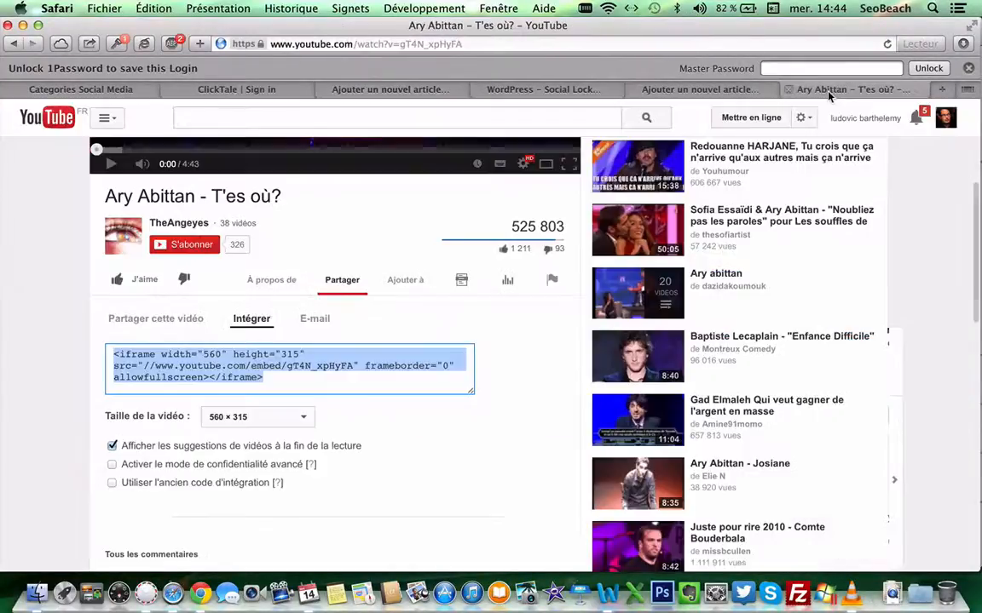
{"action": "left_click", "coordinate": [662, 364]}
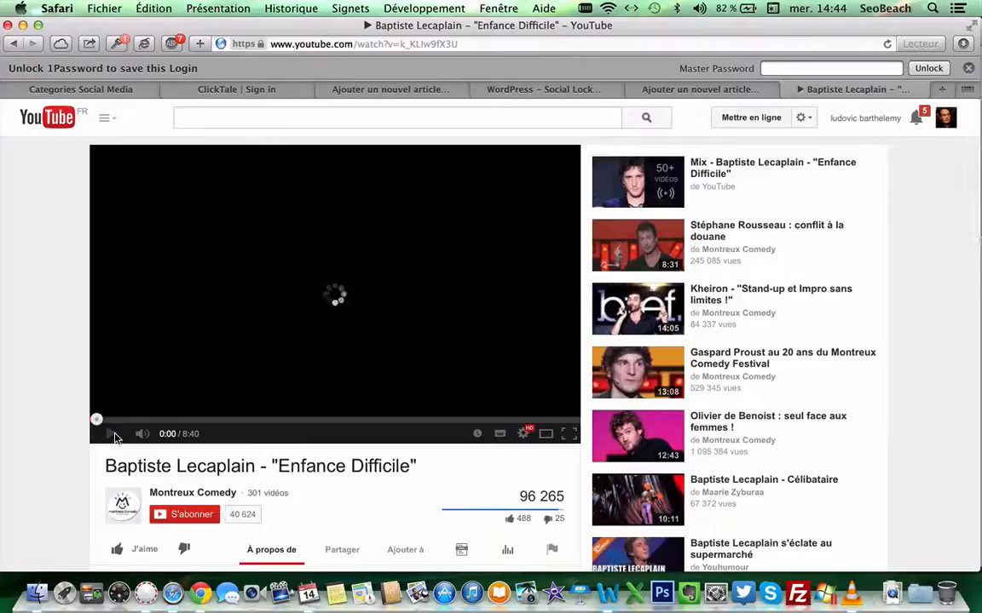
{"action": "scroll", "coordinate": [261, 426], "scroll_direction": "down", "scroll_amount": 3}
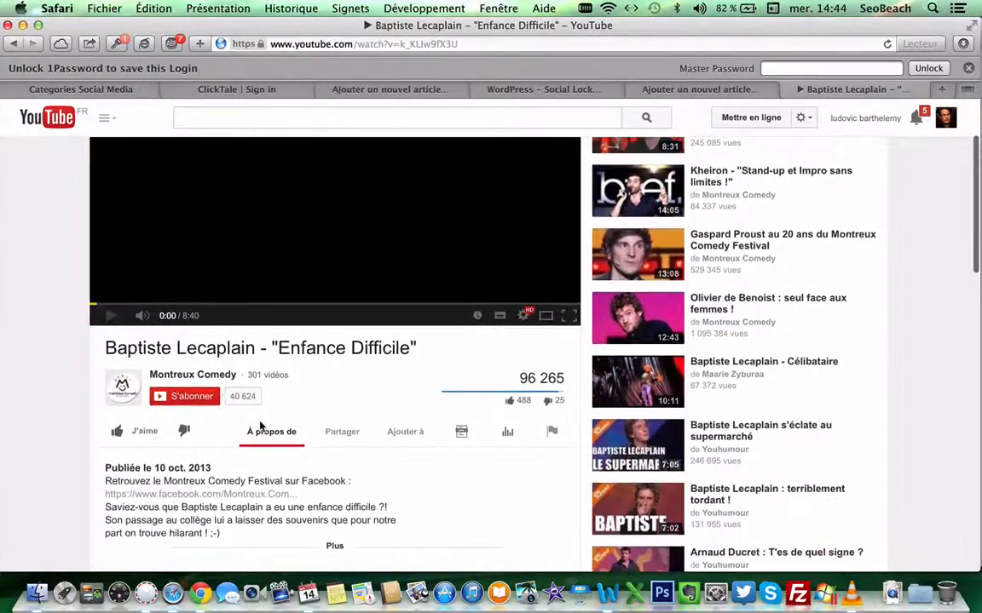
{"action": "left_click", "coordinate": [342, 432]}
{"action": "scroll", "coordinate": [306, 435], "scroll_direction": "down", "scroll_amount": 2}
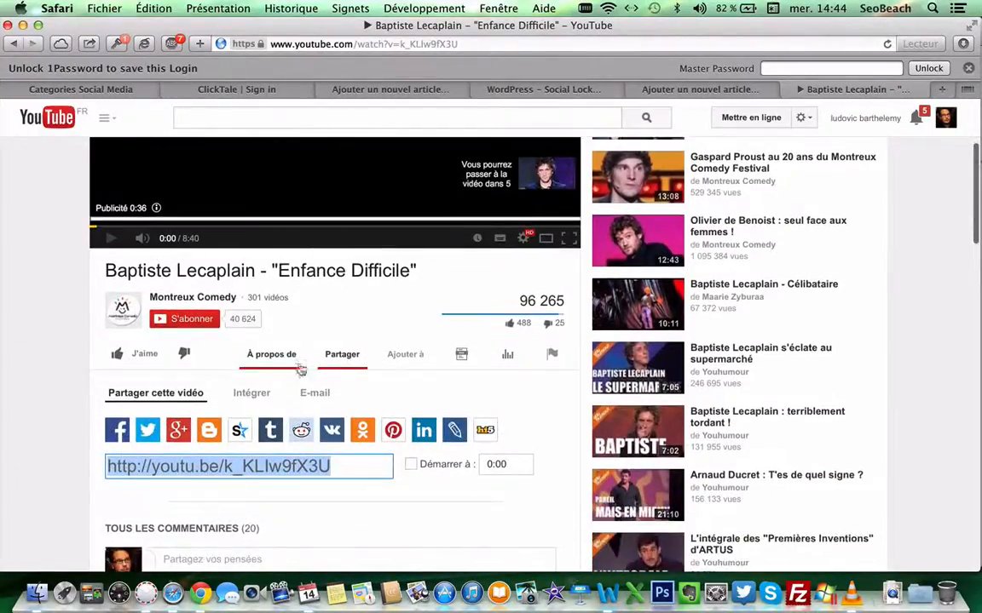
{"action": "left_click", "coordinate": [255, 394]}
{"action": "scroll", "coordinate": [188, 290], "scroll_direction": "down", "scroll_amount": 1}
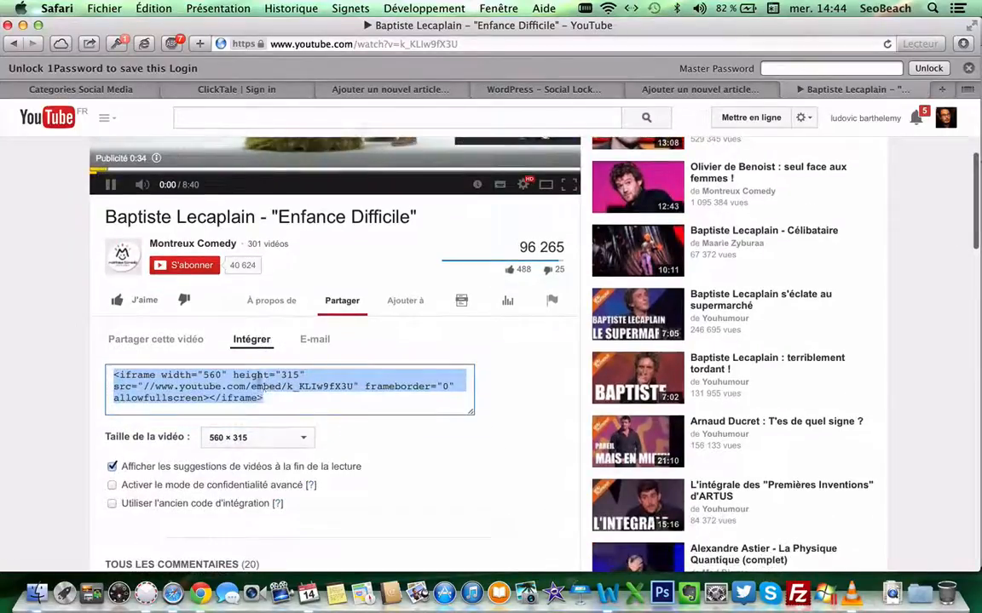
{"action": "left_click", "coordinate": [110, 184]}
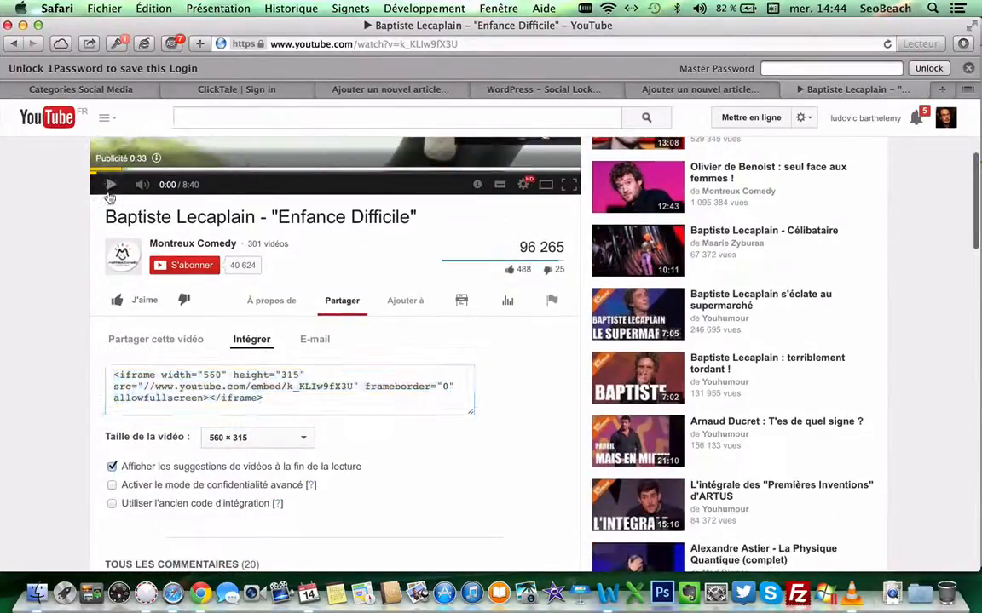
{"action": "left_click", "coordinate": [227, 392]}
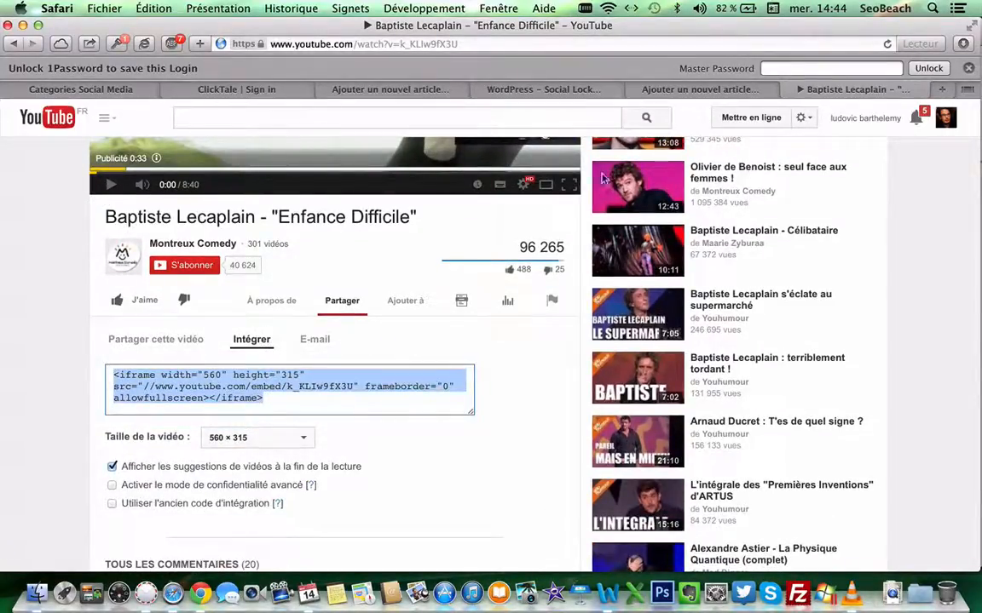
Close the YouTube, duplicate article and CodeCanyon pages, and paste the embed code above the sociallocker block in the "test vidéo" article
{"action": "left_click", "coordinate": [787, 90]}
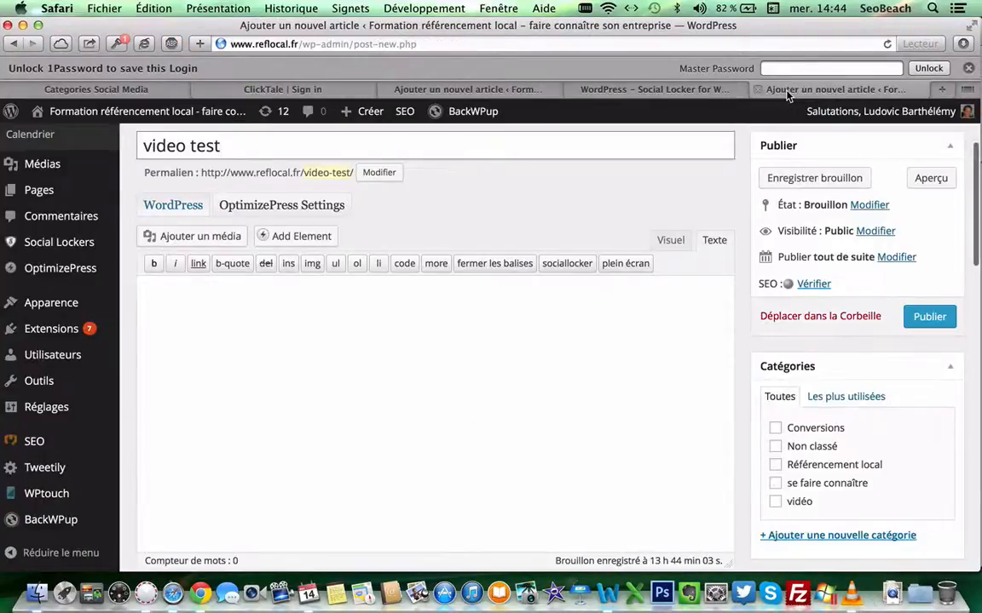
{"action": "left_click", "coordinate": [758, 89]}
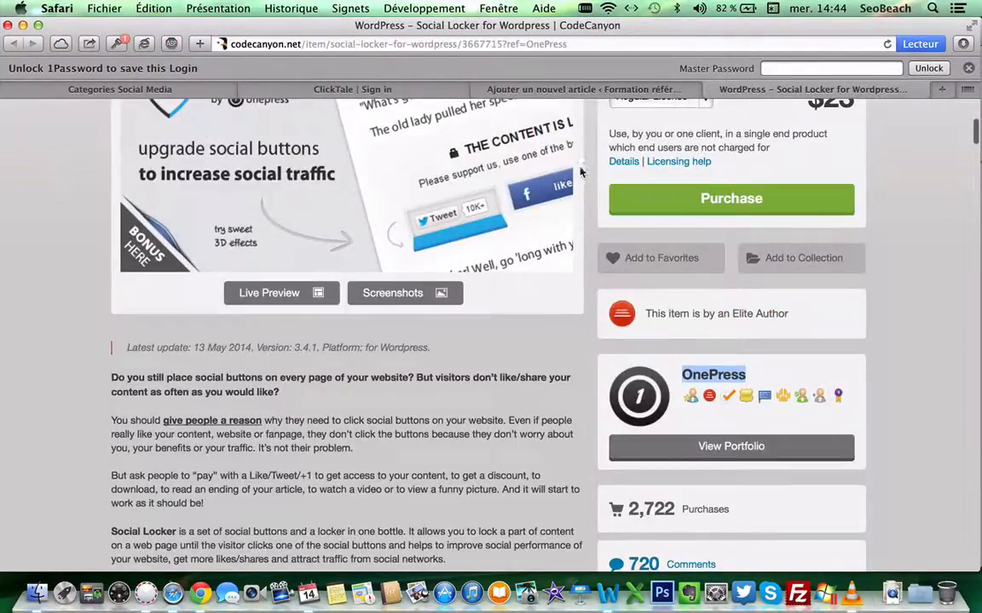
{"action": "left_click", "coordinate": [713, 90]}
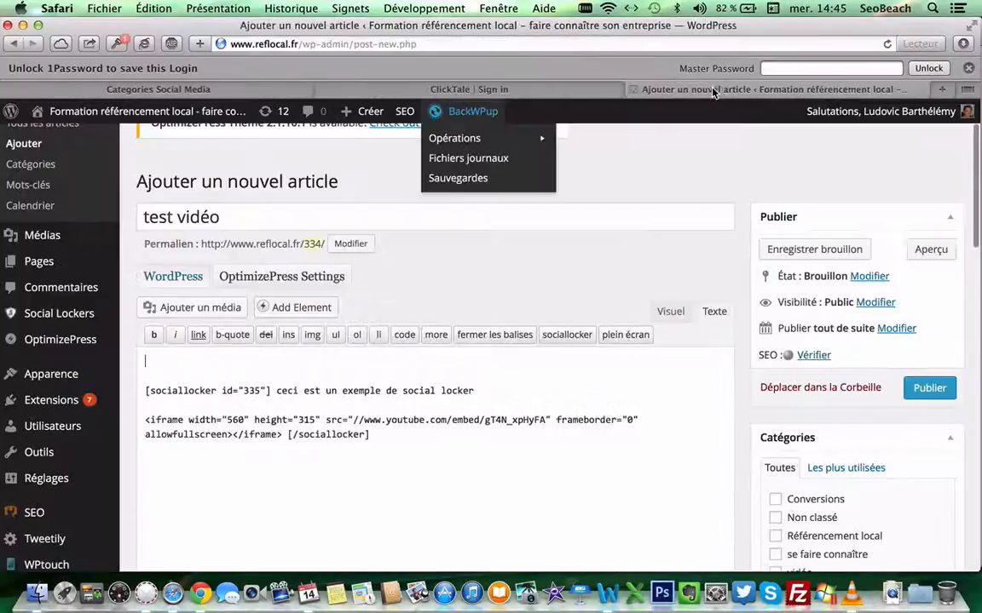
{"action": "key", "text": "super+v"}
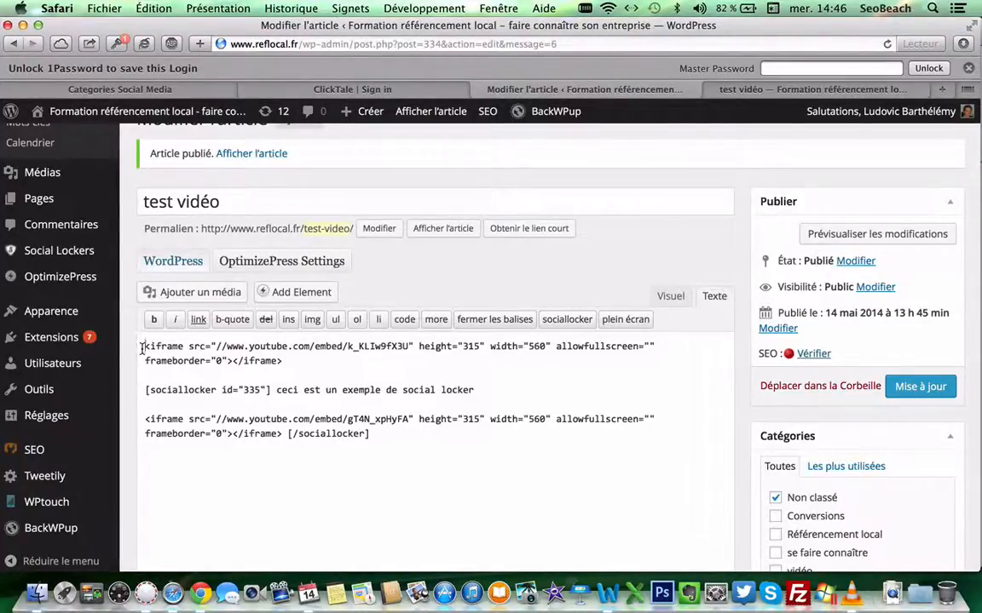
Review the unlocked iframe, the sociallocker tags and the locked text in the article code, and view the article's preview page
{"action": "left_click_drag", "start_coordinate": [144, 345], "coordinate": [288, 365]}
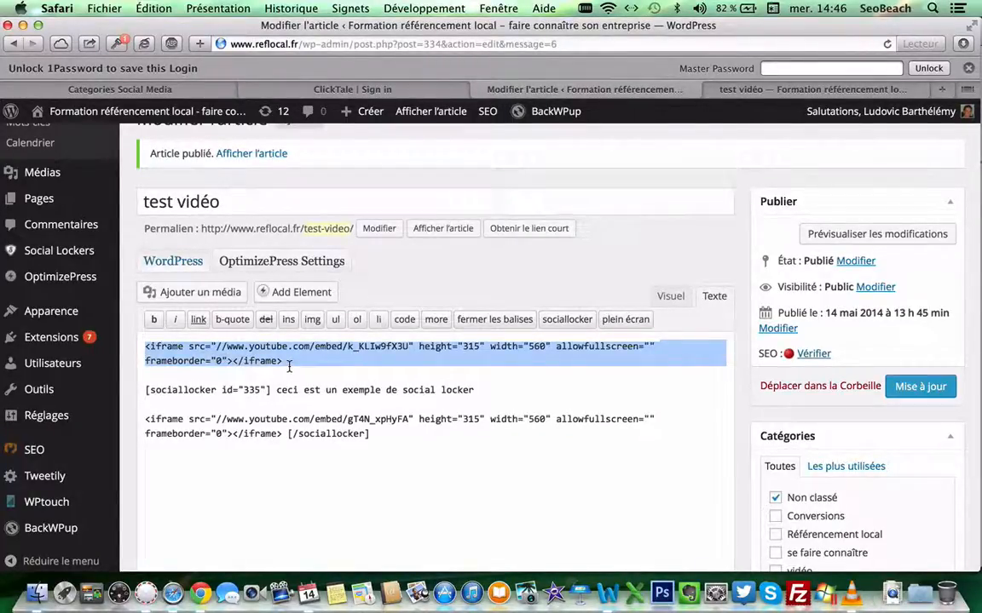
{"action": "left_click_drag", "start_coordinate": [145, 390], "coordinate": [271, 392]}
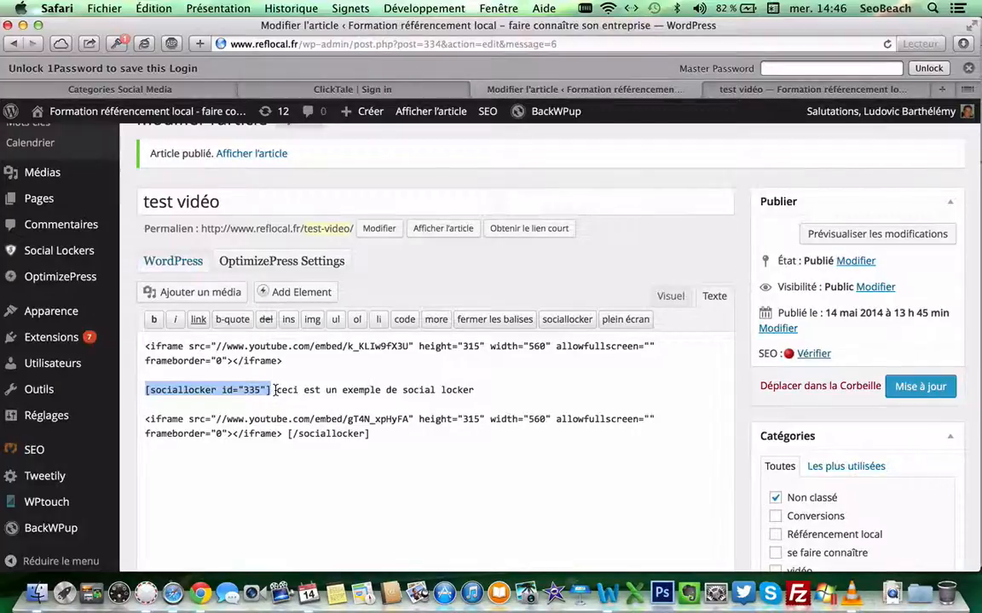
{"action": "left_click_drag", "start_coordinate": [274, 390], "coordinate": [412, 393]}
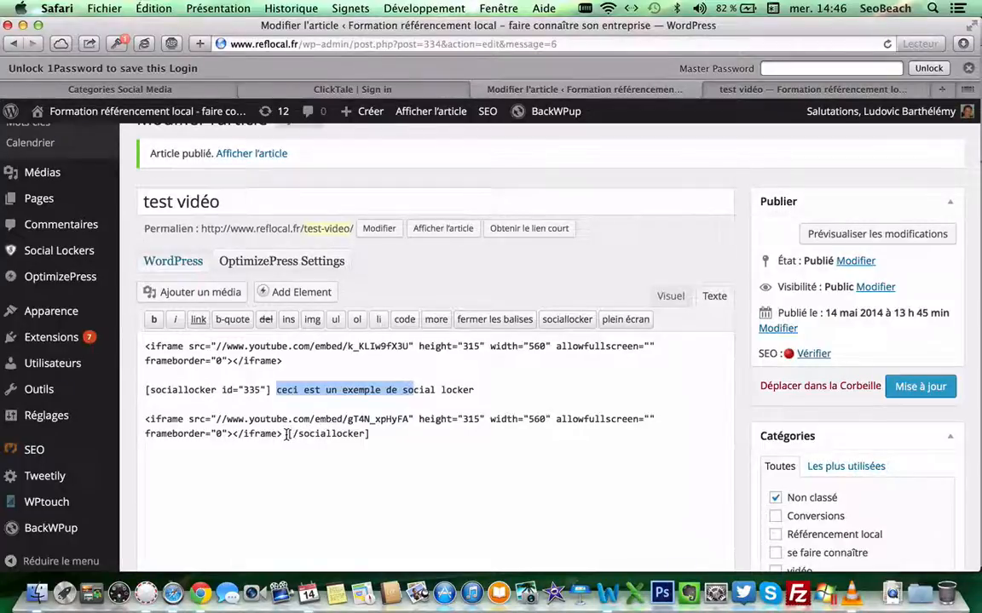
{"action": "left_click_drag", "start_coordinate": [287, 434], "coordinate": [367, 435]}
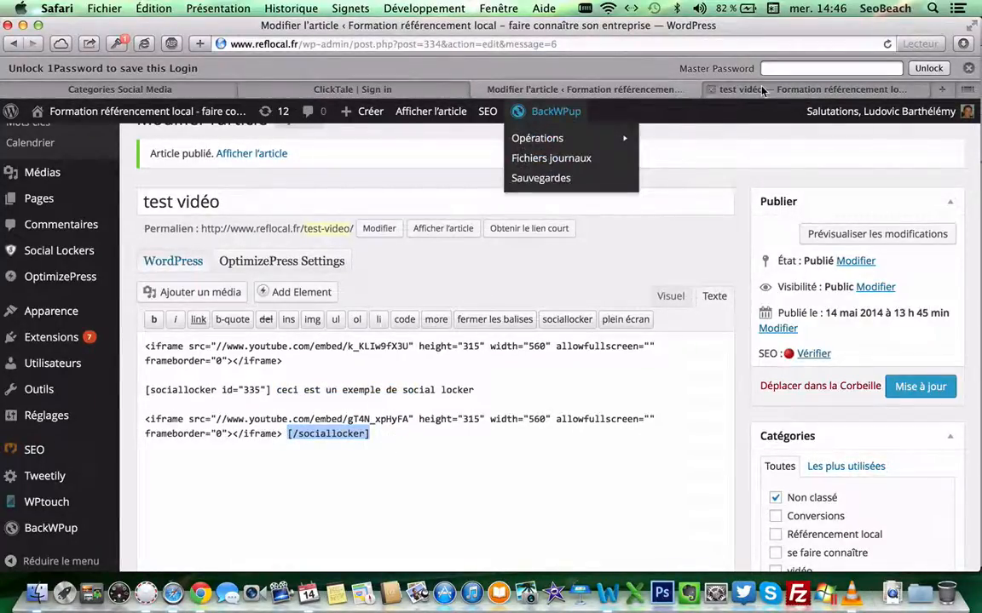
{"action": "left_click", "coordinate": [761, 89]}
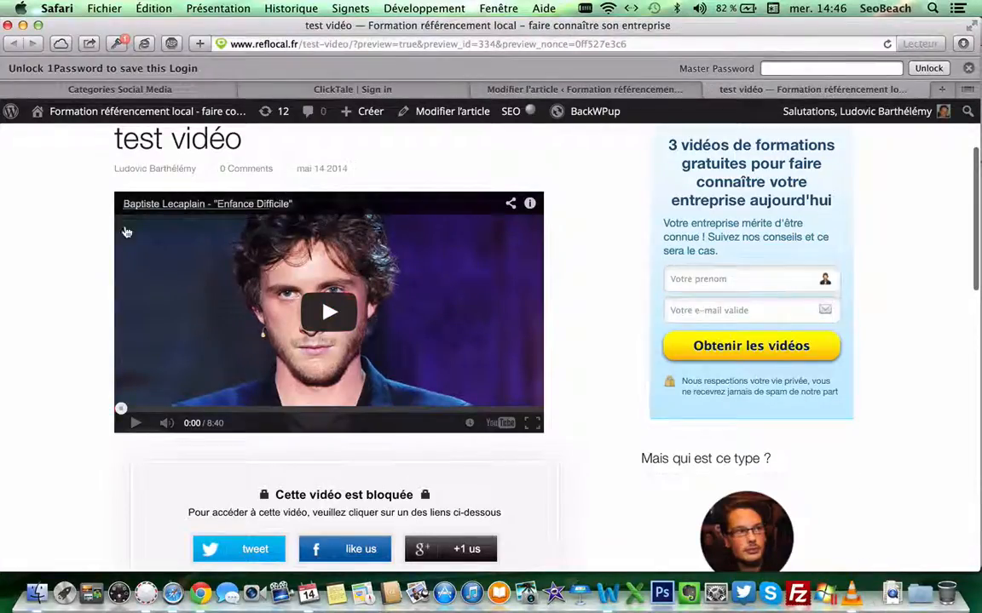
Unlock the blocked video below the Baptiste Lecaplain video in the "test vidéo" preview by giving the page a Google +1
{"action": "scroll", "coordinate": [126, 232], "scroll_direction": "up", "scroll_amount": 2}
{"action": "scroll", "coordinate": [81, 287], "scroll_direction": "down", "scroll_amount": 3}
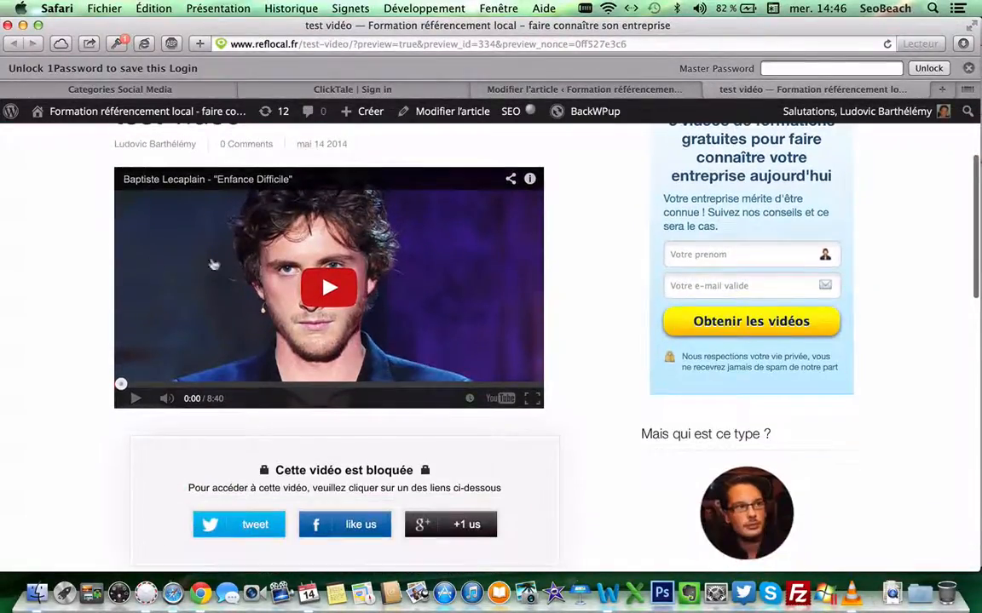
{"action": "scroll", "coordinate": [50, 292], "scroll_direction": "down", "scroll_amount": 6}
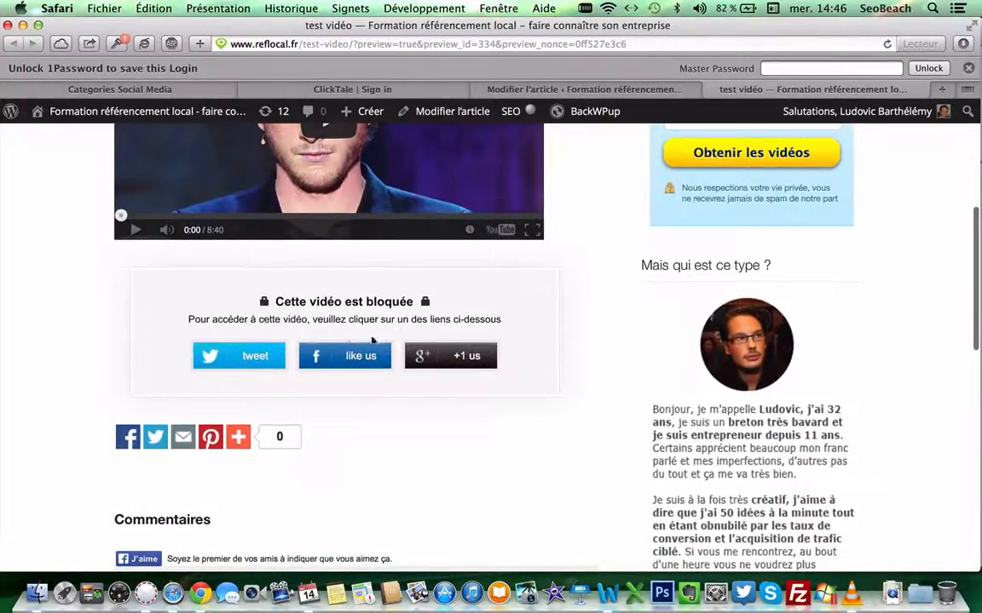
{"action": "mouse_move", "coordinate": [452, 356]}
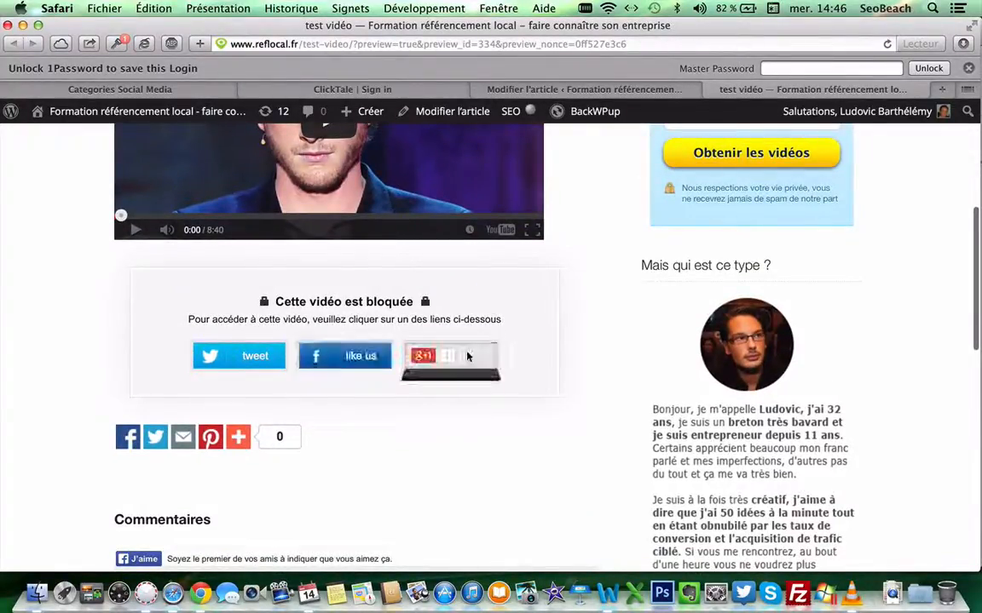
{"action": "left_click", "coordinate": [422, 357]}
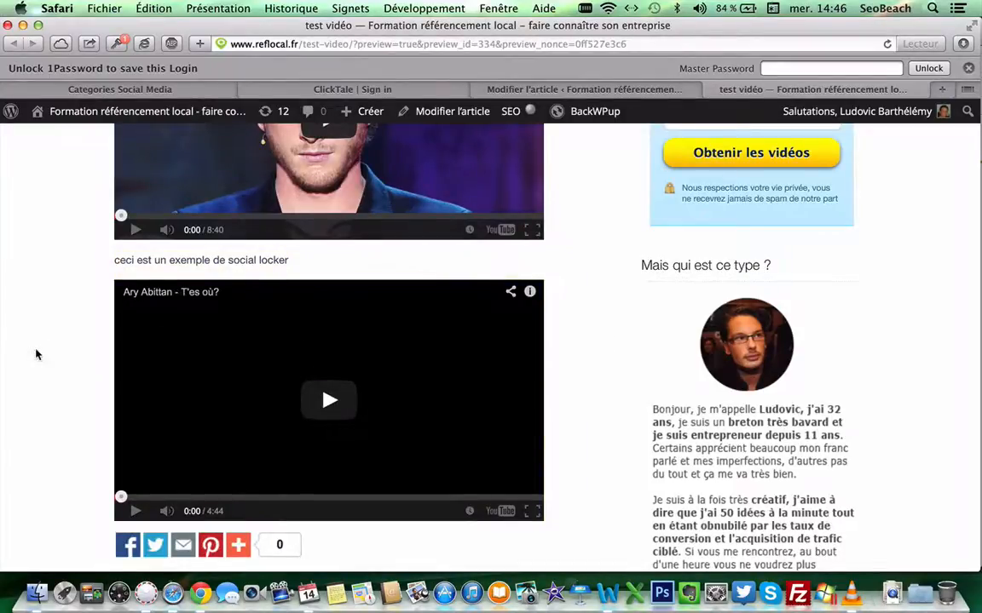
Examine the article preview with the always-visible video, the example text and the released video beneath it
{"action": "scroll", "coordinate": [36, 354], "scroll_direction": "down", "scroll_amount": 3}
{"action": "scroll", "coordinate": [37, 355], "scroll_direction": "up", "scroll_amount": 8}
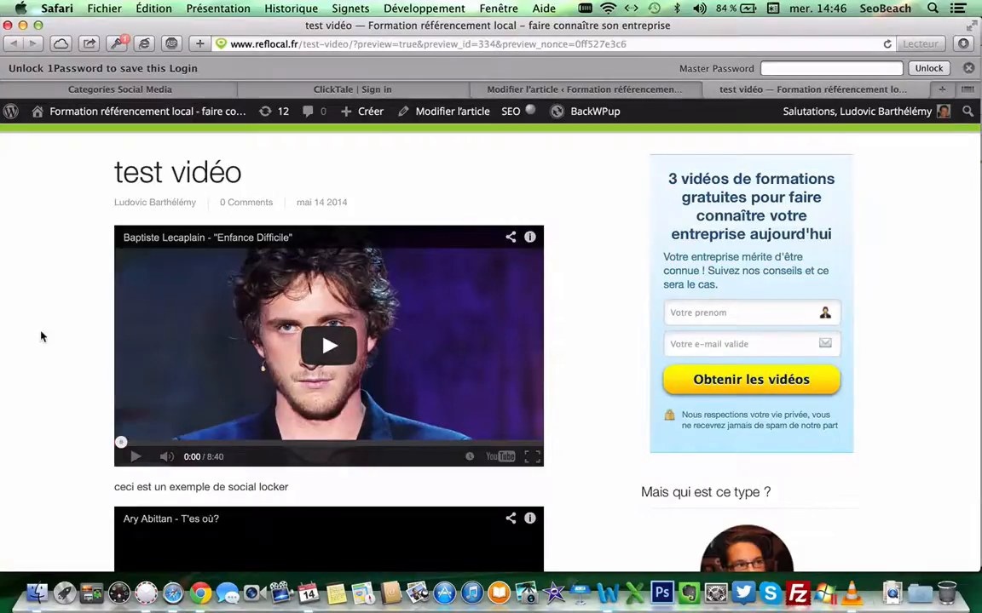
{"action": "scroll", "coordinate": [48, 283], "scroll_direction": "down", "scroll_amount": 1}
{"action": "scroll", "coordinate": [47, 283], "scroll_direction": "down", "scroll_amount": 2}
{"action": "scroll", "coordinate": [48, 283], "scroll_direction": "up", "scroll_amount": 1}
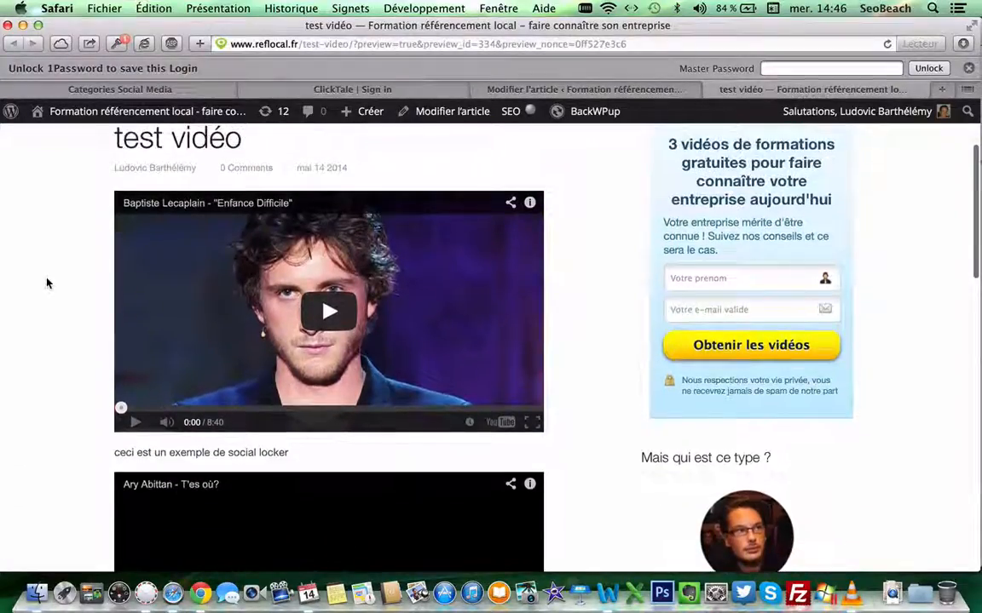
{"action": "scroll", "coordinate": [68, 281], "scroll_direction": "up", "scroll_amount": 2}
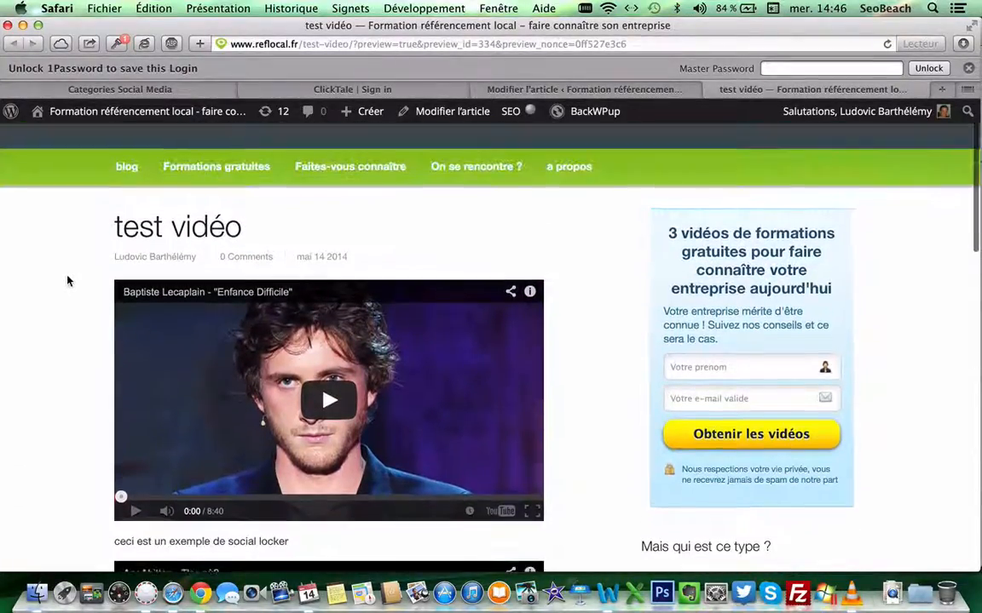